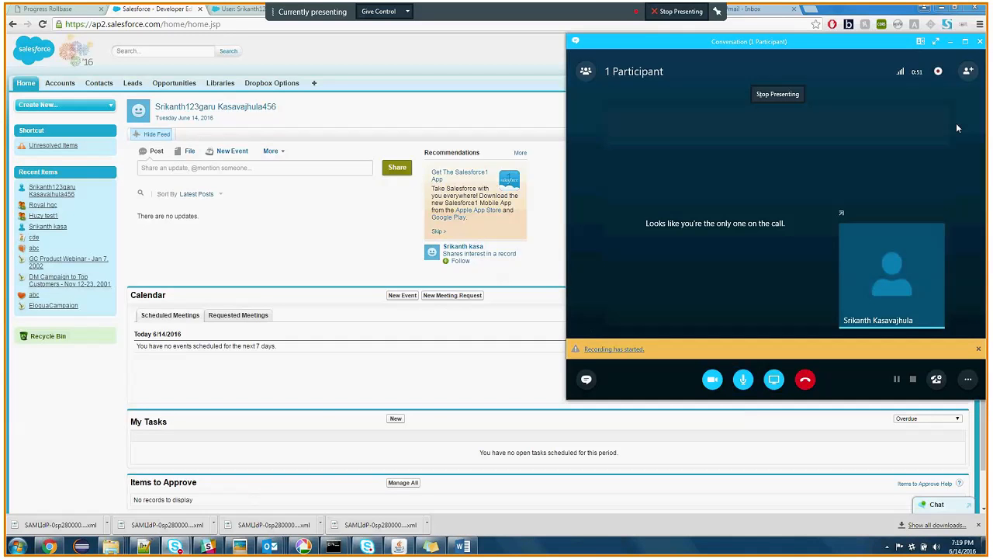
# Minimize the conversation window and open the samldemo connected app's details from the Manage Apps setup
pyautogui.click(951, 41)
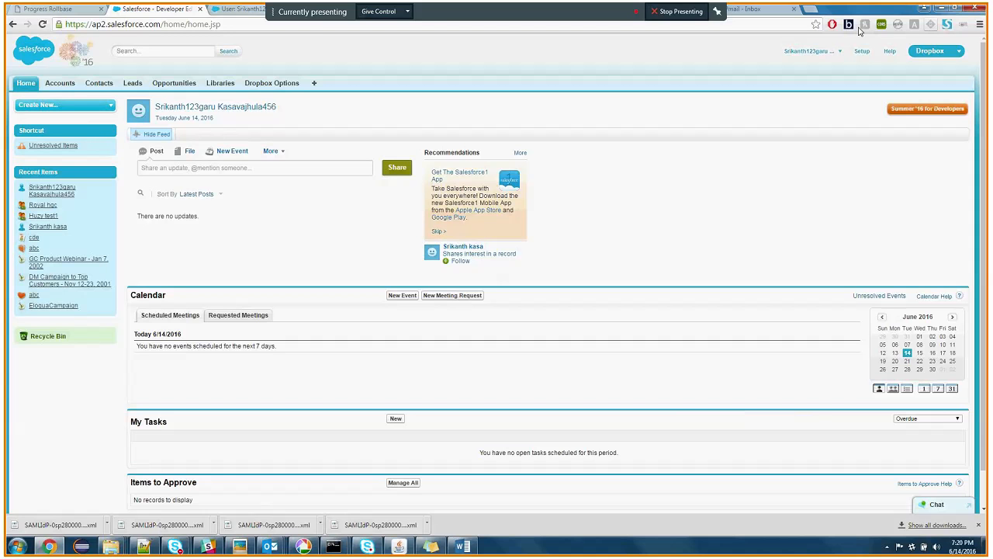
pyautogui.click(862, 51)
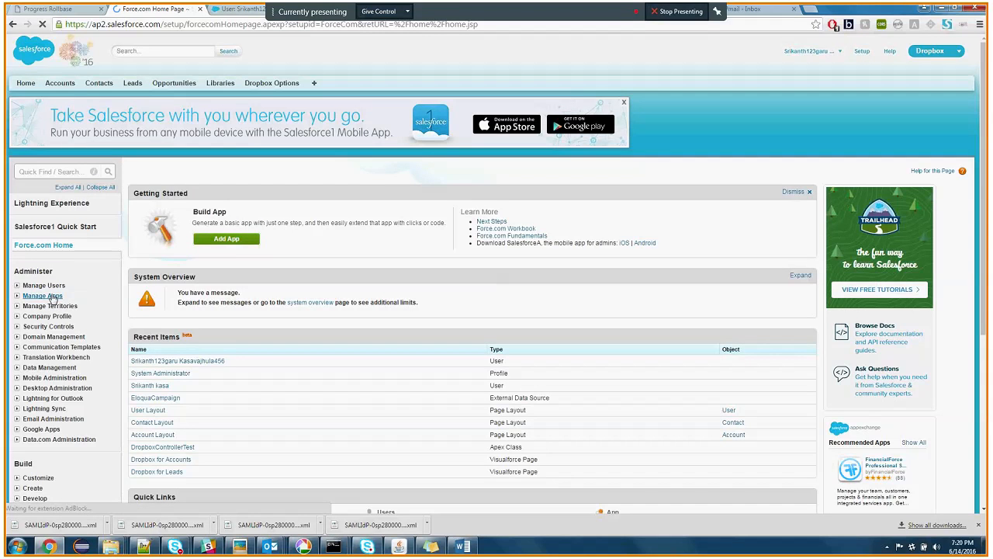
pyautogui.click(50, 296)
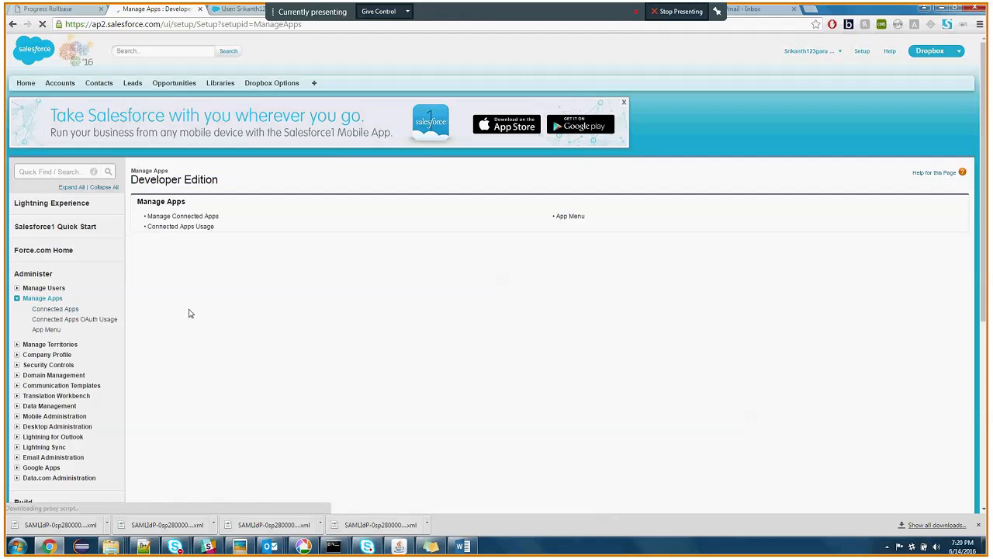
pyautogui.click(65, 310)
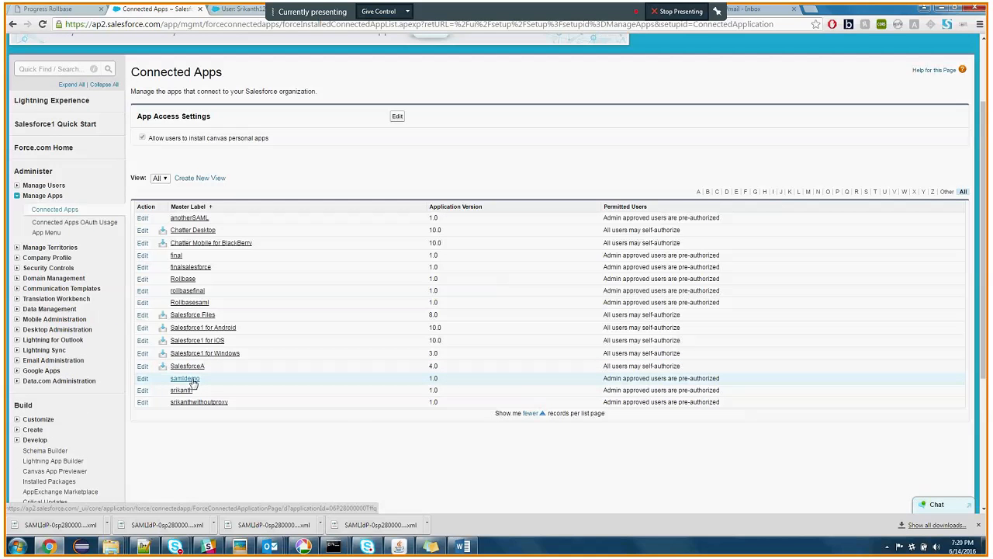
pyautogui.click(186, 378)
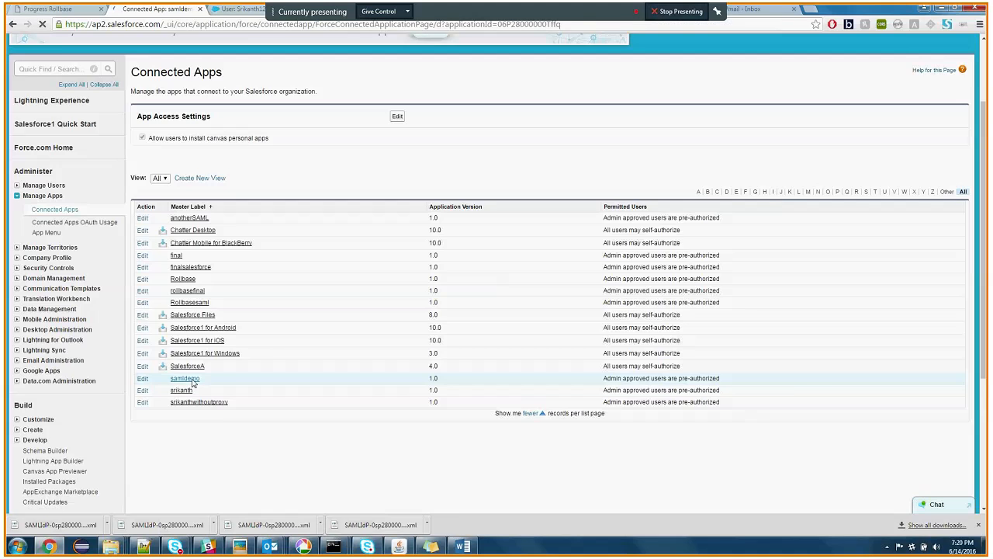
# Download the SAML endpoint metadata for the organization from the samldemo app's SAML Login Information section
pyautogui.scroll(-3, 393, 298)
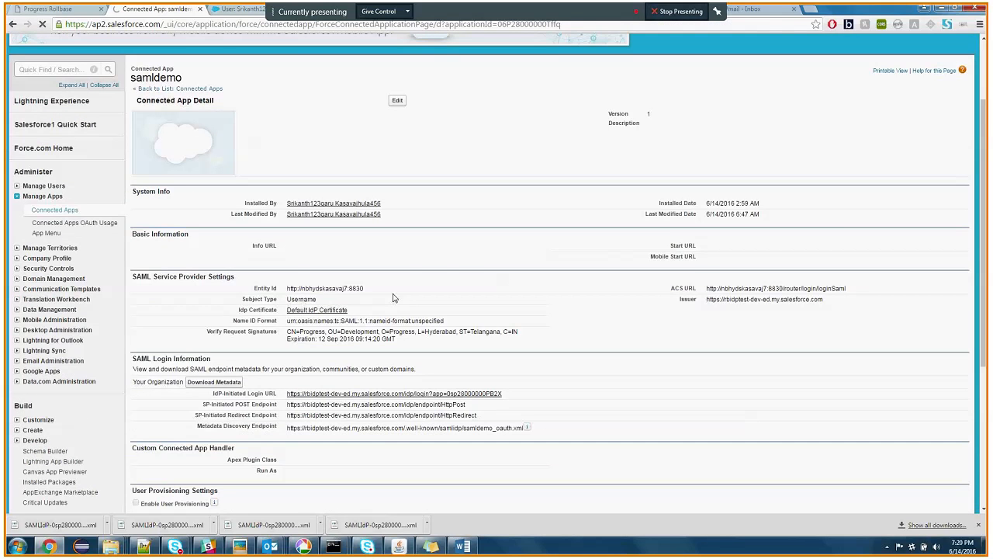
pyautogui.scroll(-2, 394, 298)
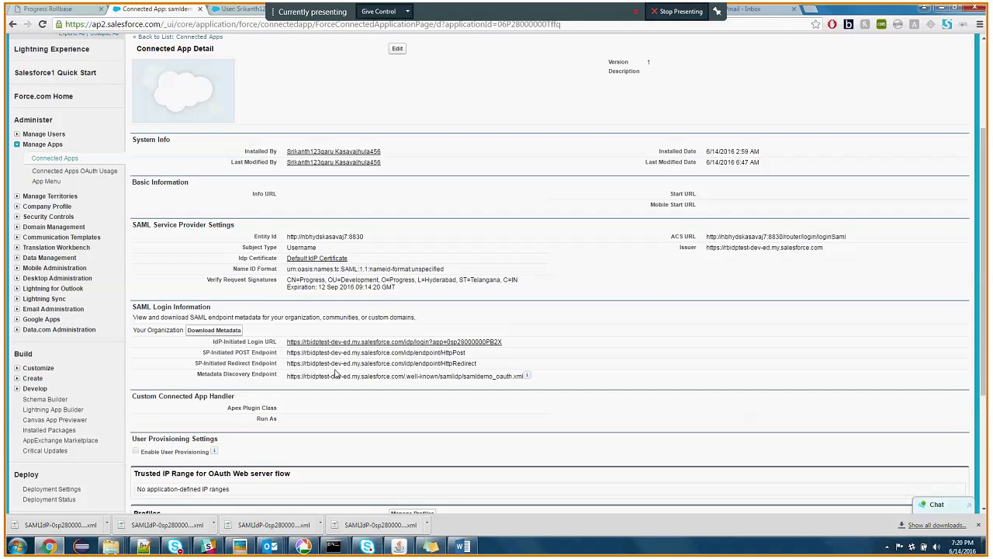
pyautogui.scroll(2, 123, 358)
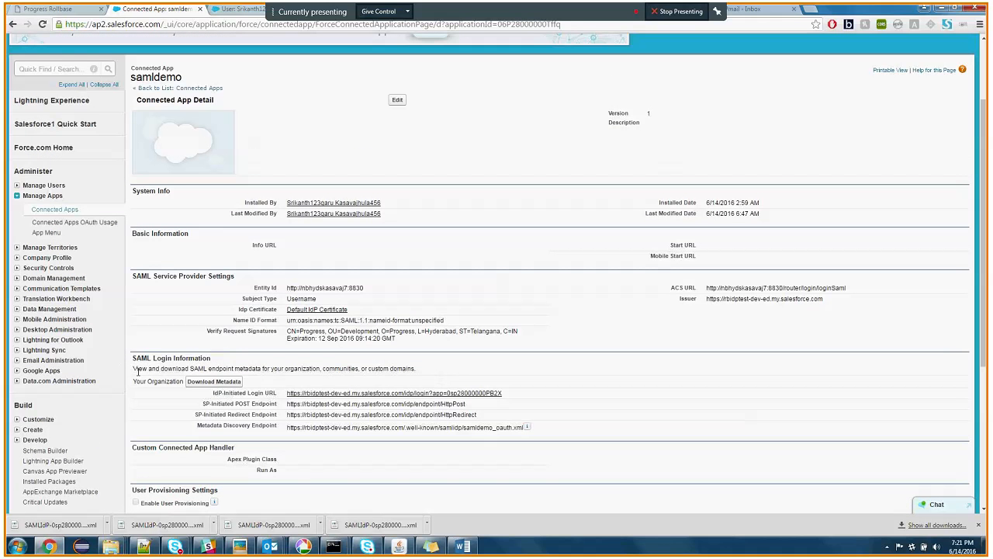
pyautogui.moveTo(132, 372); pyautogui.dragTo(262, 368)
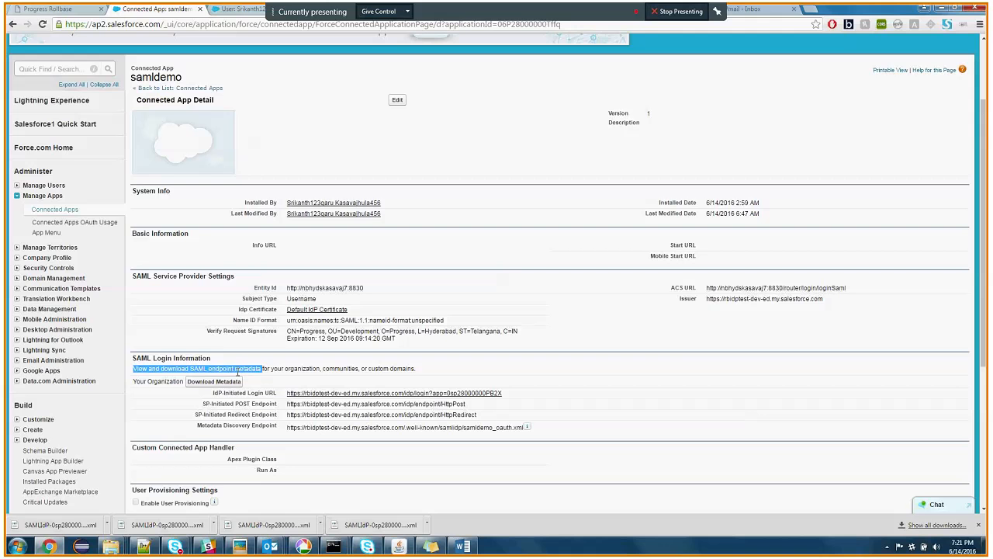
pyautogui.click(219, 382)
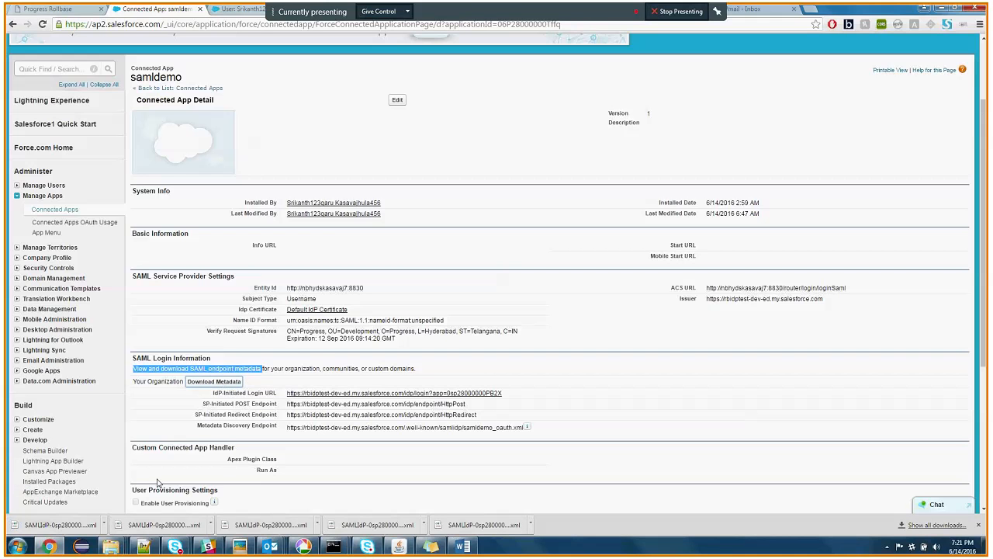
# Show the downloaded metadata in its Downloads folder and select saml.xml there
pyautogui.rightClick(116, 525)
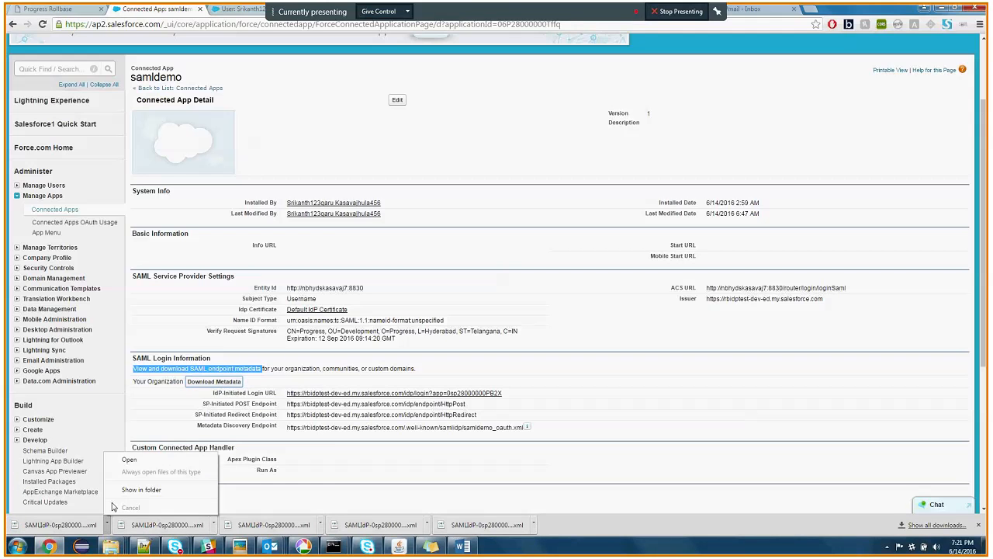
pyautogui.click(141, 490)
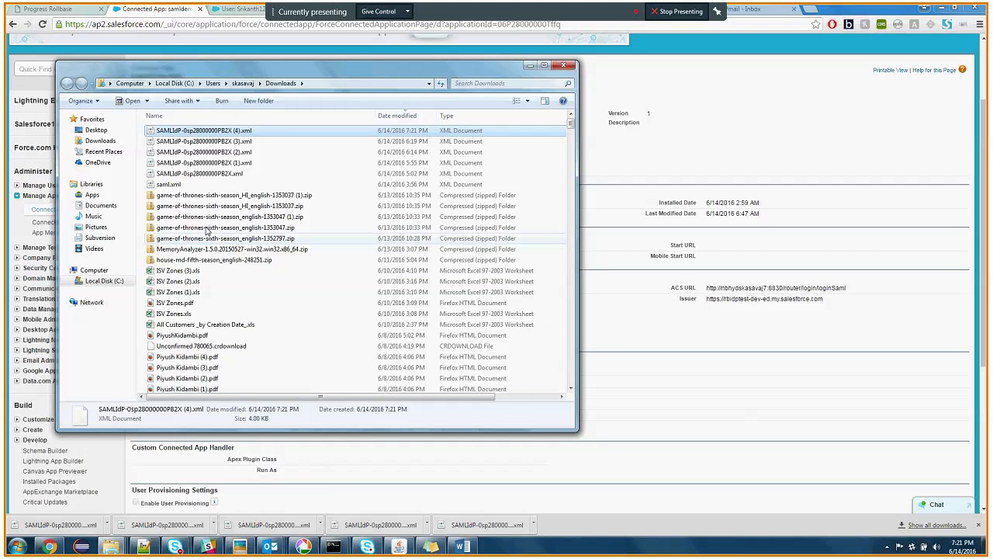
pyautogui.click(173, 186)
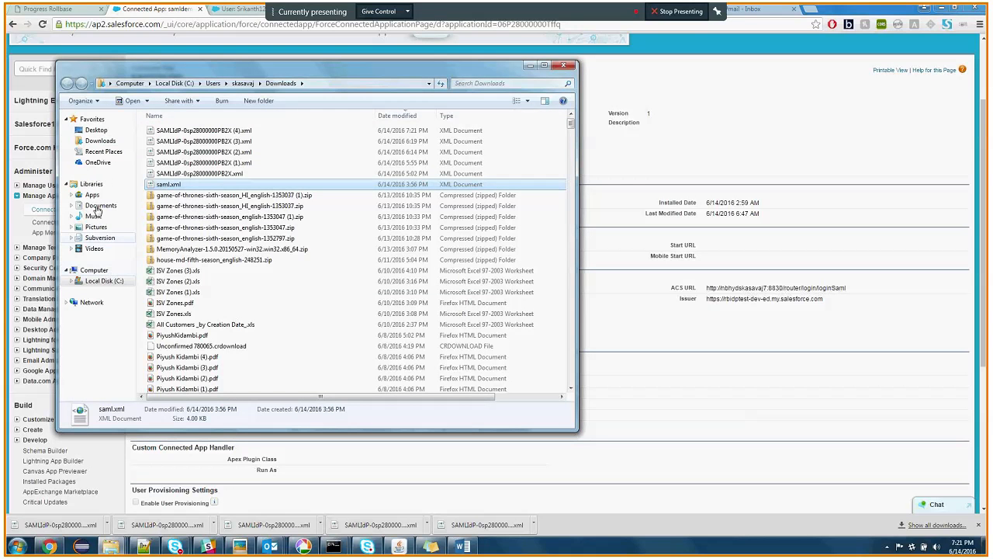
# Browse to C:\Progress\Rollbase\Pas_Instance\rollbase\config and select the saml.xml file
pyautogui.click(104, 281)
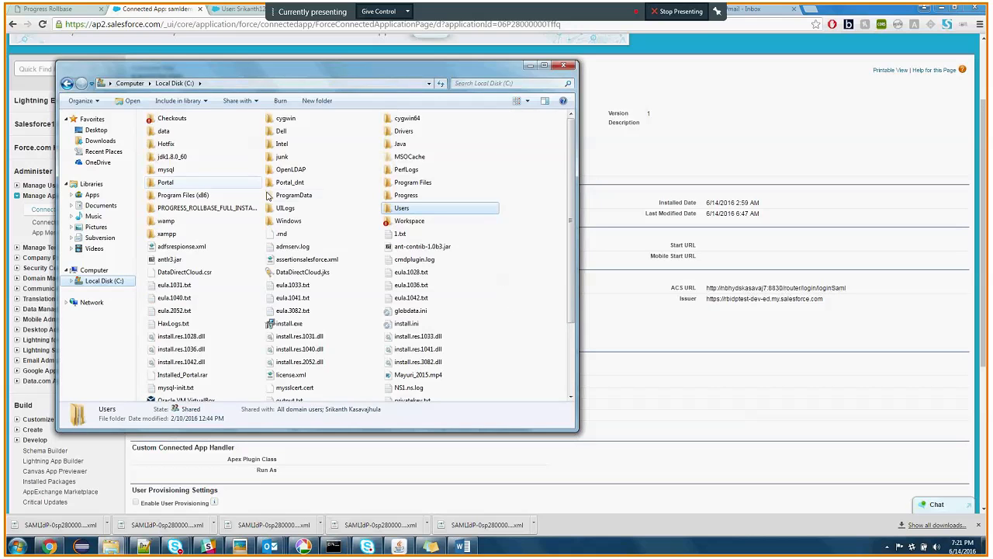
pyautogui.doubleClick(407, 195)
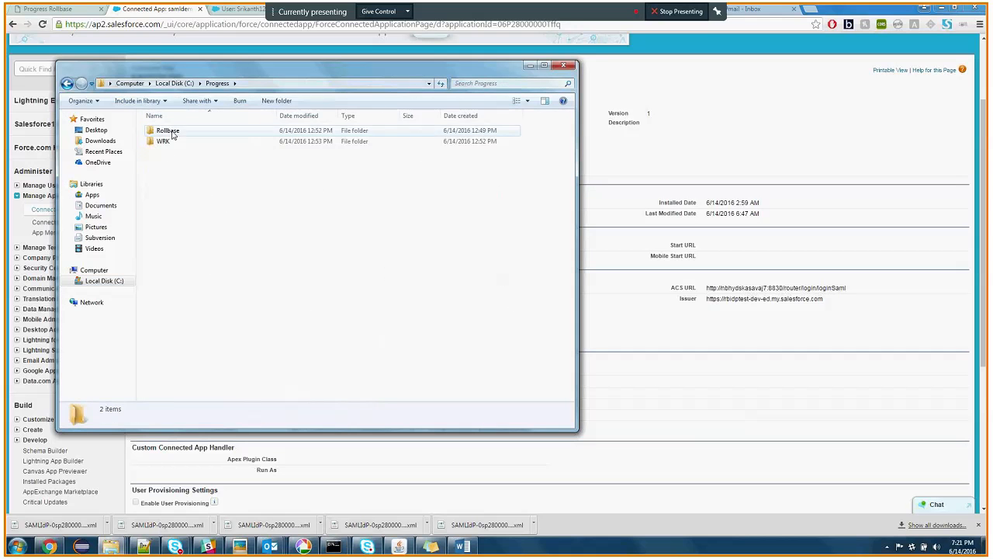
pyautogui.doubleClick(168, 130)
pyautogui.doubleClick(174, 195)
pyautogui.doubleClick(177, 185)
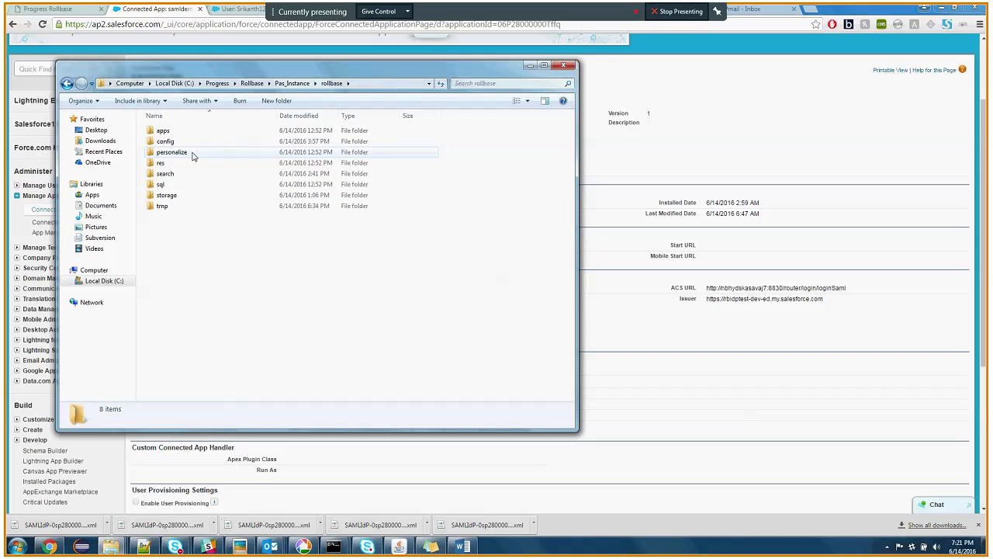
pyautogui.doubleClick(166, 142)
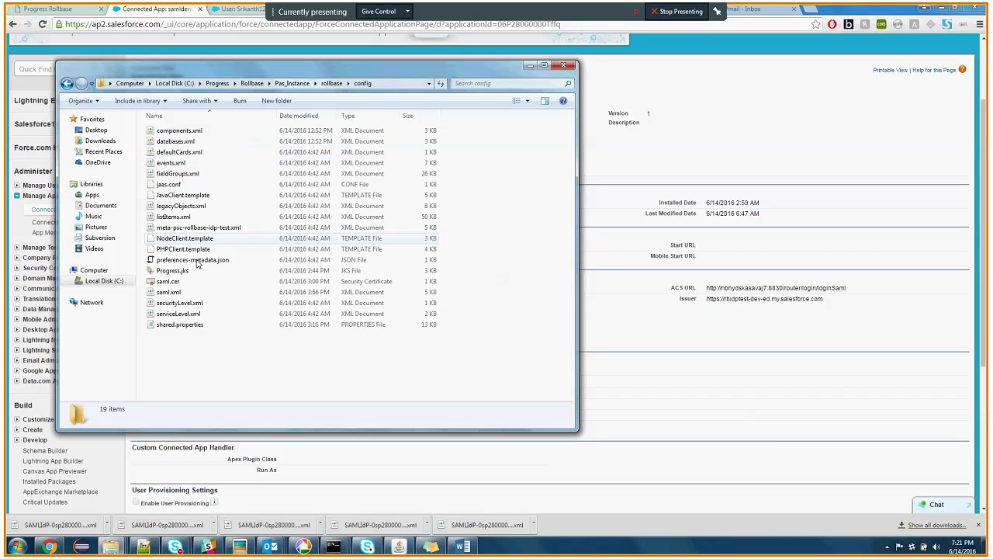
pyautogui.click(168, 292)
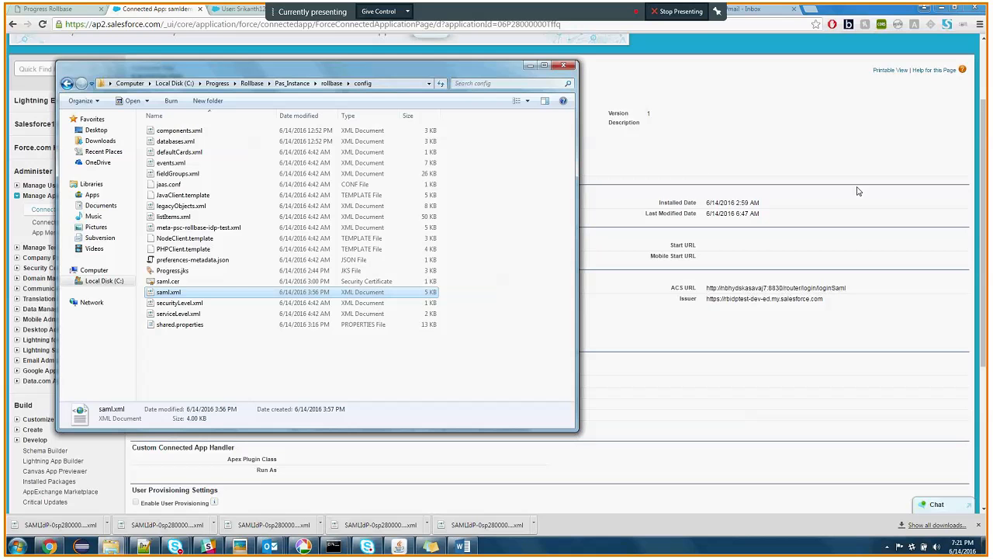
# Return to the samldemo app page and examine its Custom Attributes, highlighting the uid attribute key
pyautogui.click(979, 148)
pyautogui.moveTo(978, 148); pyautogui.dragTo(983, 293)
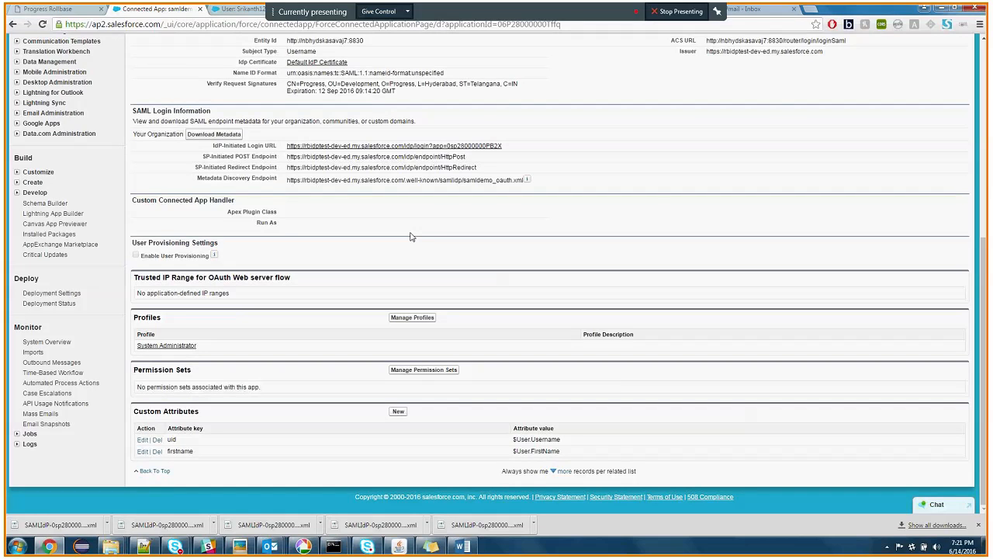
pyautogui.scroll(1, 614, 242)
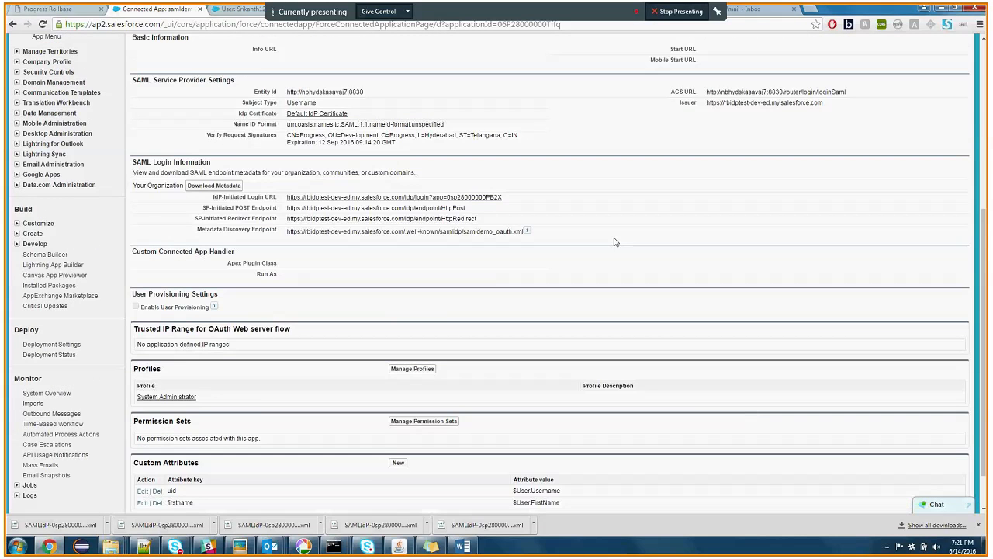
pyautogui.scroll(-1, 166, 441)
pyautogui.moveTo(134, 411); pyautogui.dragTo(254, 420)
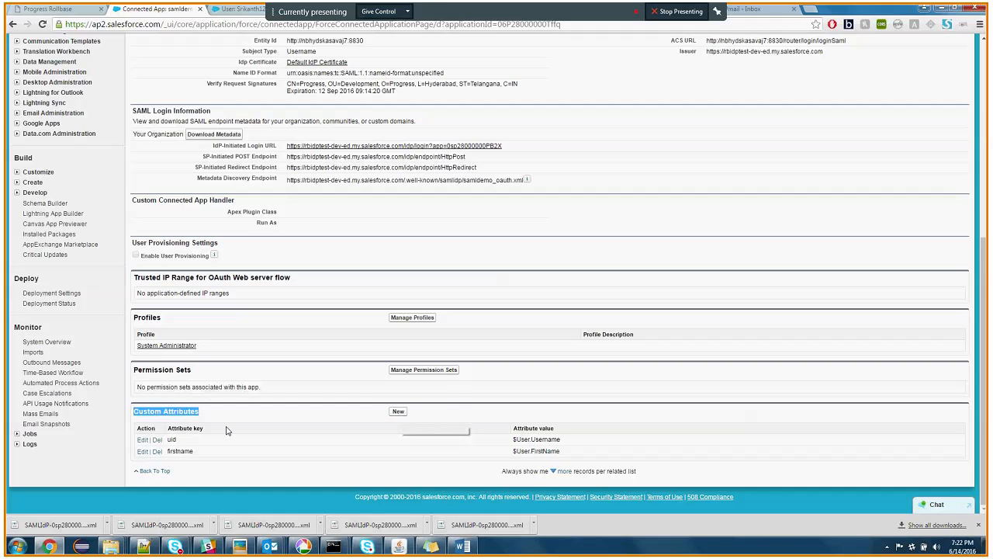
pyautogui.click(166, 440)
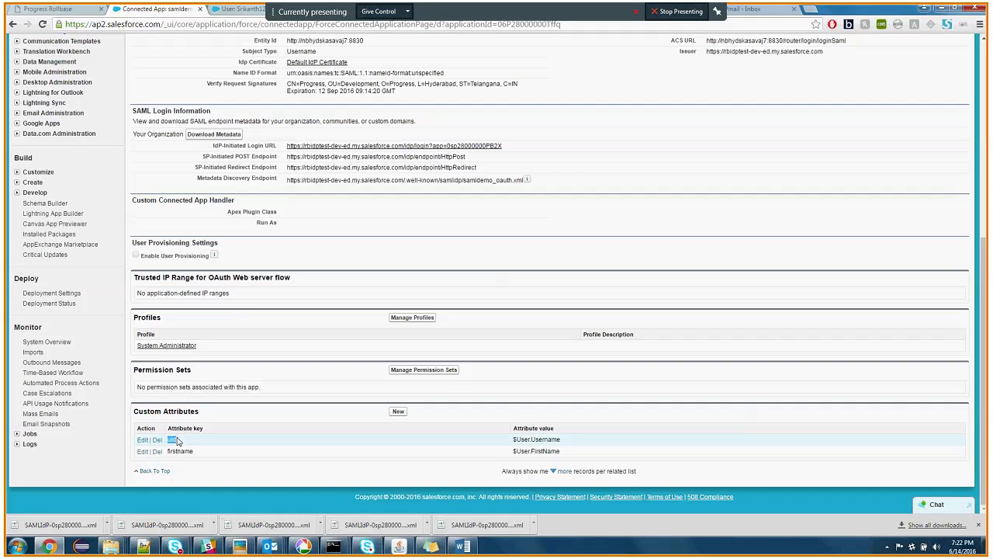
pyautogui.moveTo(180, 441); pyautogui.dragTo(167, 440)
pyautogui.click(353, 440)
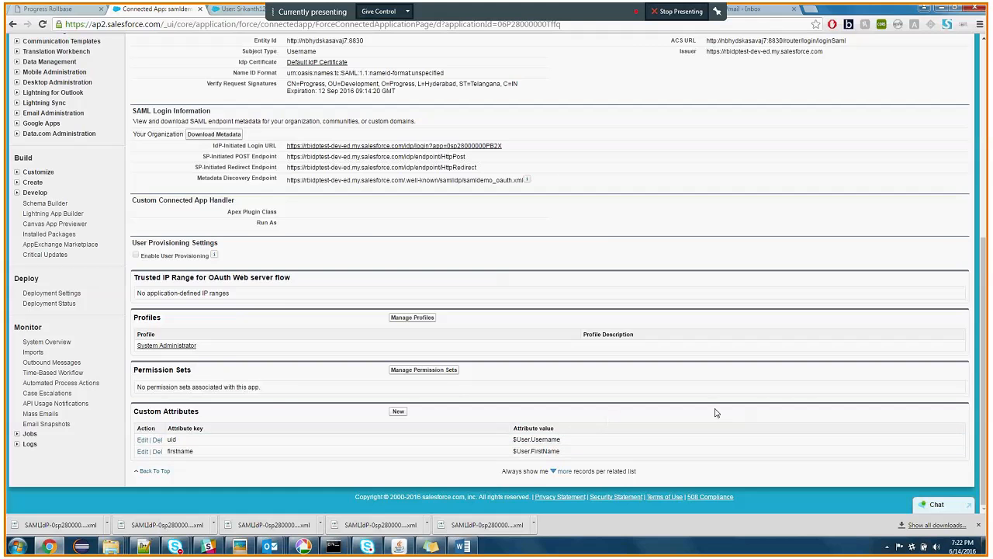
pyautogui.scroll(5, 714, 472)
# Switch to the Salesforce user record and highlight the Username value in User Detail
pyautogui.click(264, 8)
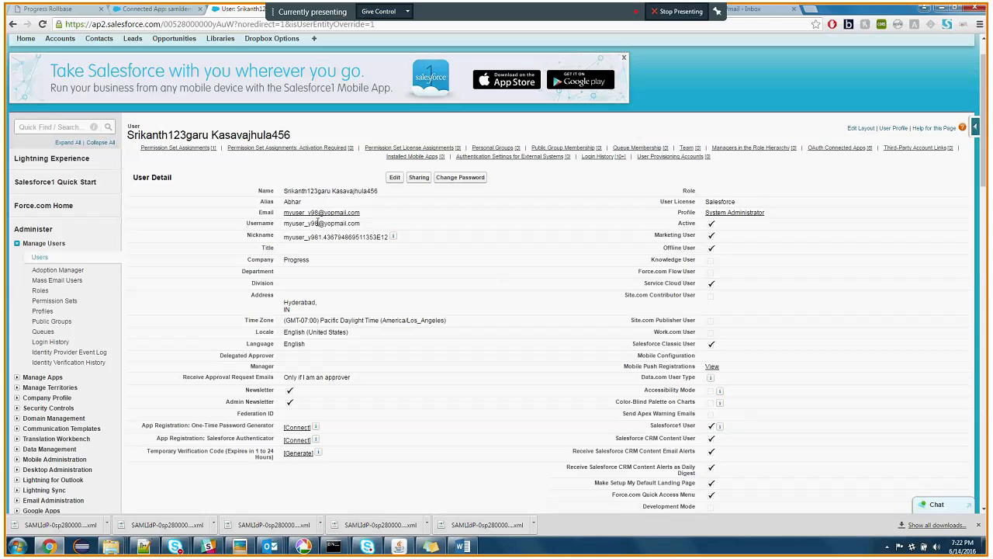
pyautogui.moveTo(284, 224)
pyautogui.mouseDown()
pyautogui.moveTo(362, 224)
pyautogui.moveTo(284, 224)
pyautogui.mouseUp()
pyautogui.click(369, 227)
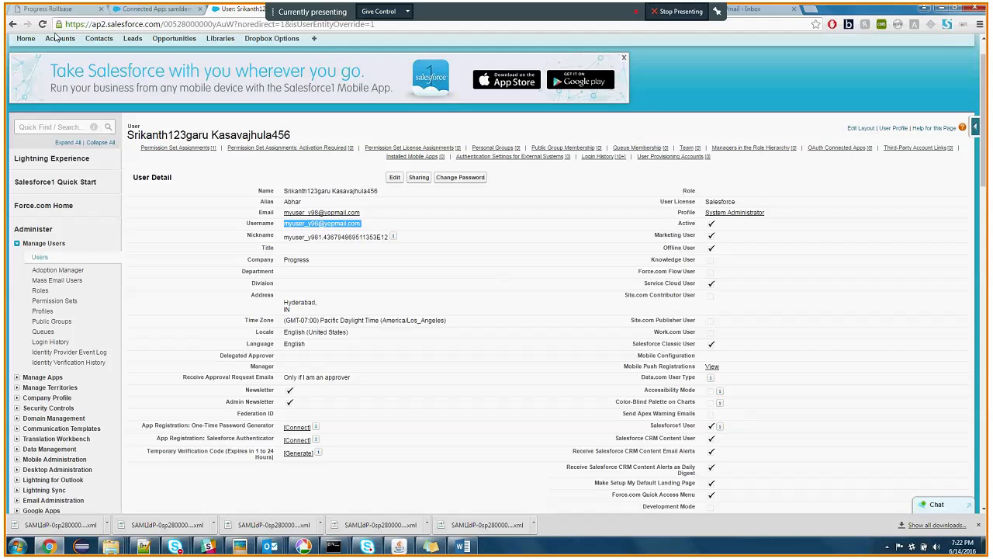
# Switch to the Rollbase SAML/ADFS authentication page and examine the loginName=uid mapping in the Attribute Map
pyautogui.click(64, 10)
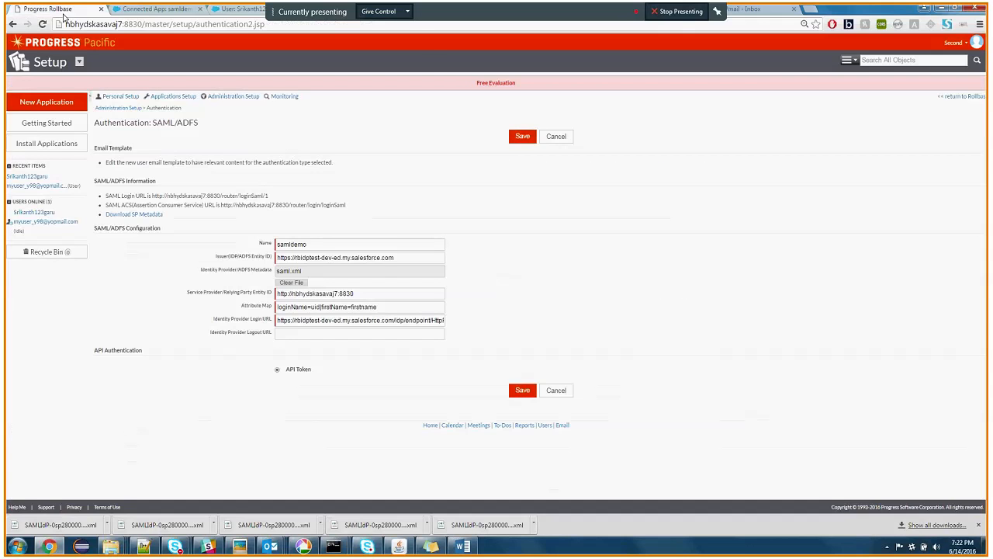
pyautogui.doubleClick(298, 308)
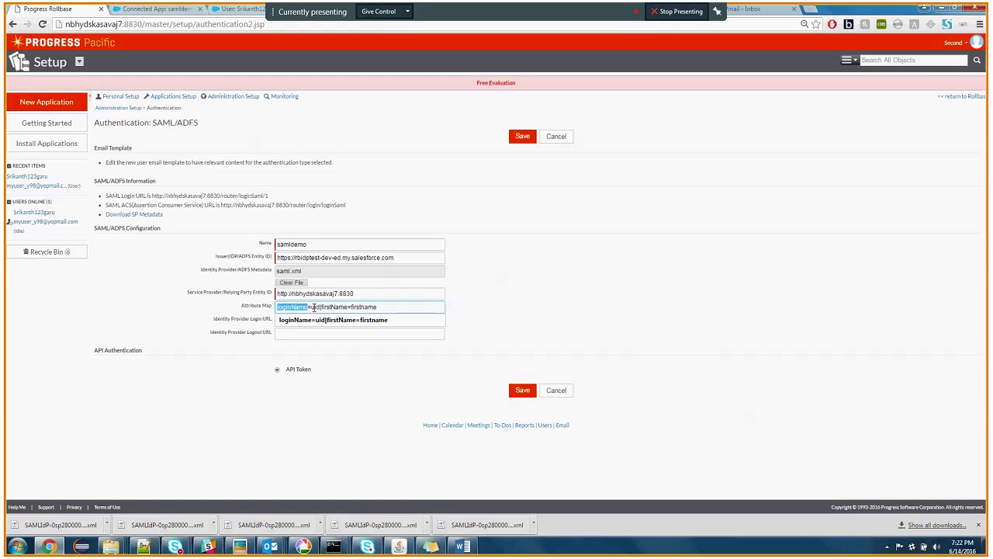
pyautogui.doubleClick(317, 308)
pyautogui.click(296, 308)
pyautogui.doubleClick(296, 308)
pyautogui.click(337, 319)
# Revisit the samldemo connected app page, then highlight the Username on the Salesforce user record again
pyautogui.click(155, 8)
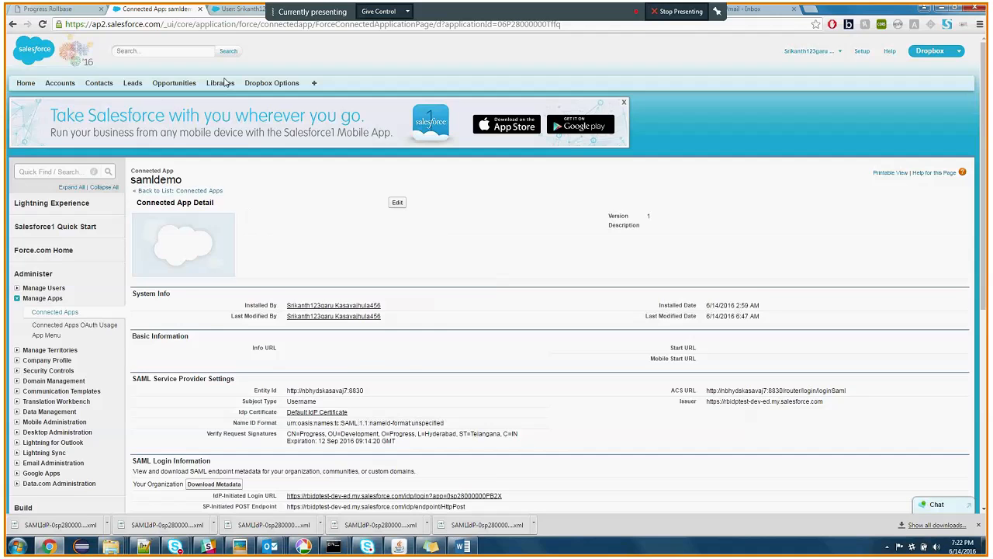
pyautogui.scroll(-1, 348, 264)
pyautogui.scroll(1, 347, 264)
pyautogui.click(237, 8)
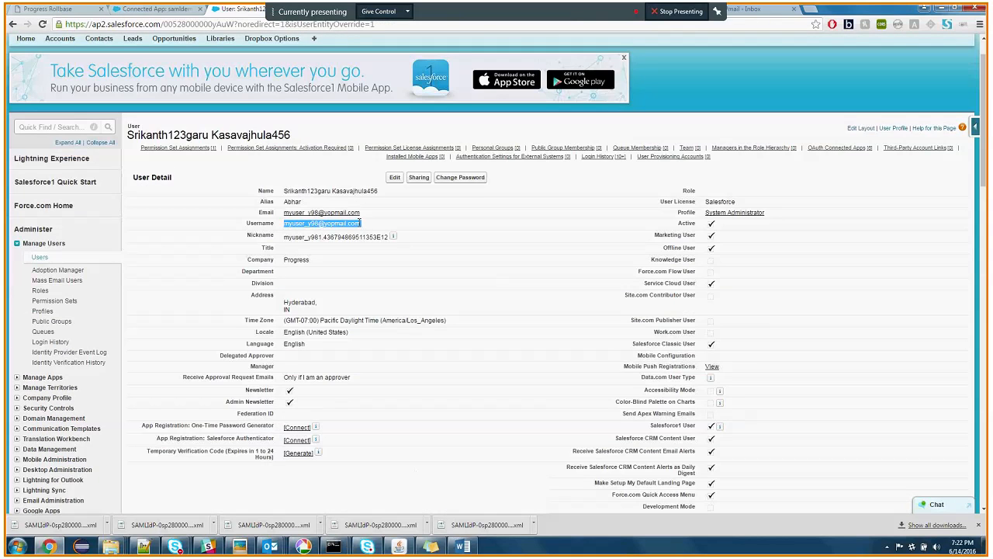
pyautogui.moveTo(360, 223); pyautogui.dragTo(282, 228)
# Duplicate the Rollbase browser tab and switch it from Setup to the Rollbase application's home page
pyautogui.rightClick(69, 11)
pyautogui.click(122, 45)
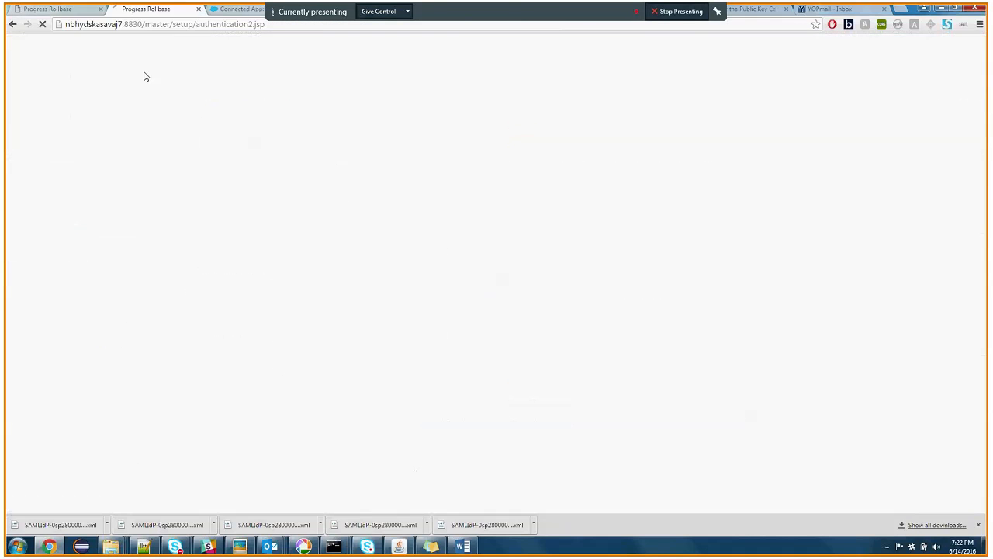
pyautogui.click(169, 25)
pyautogui.click(169, 26)
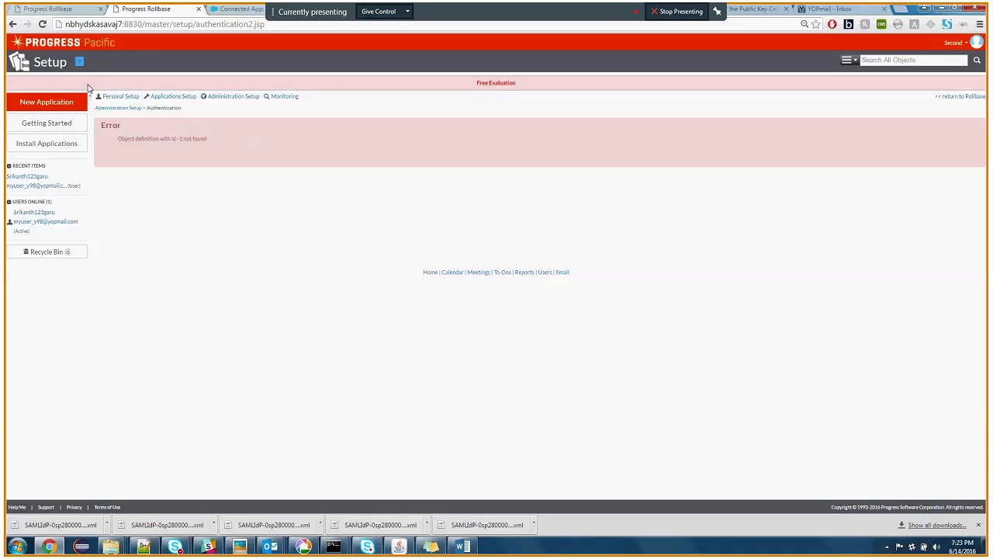
pyautogui.click(79, 63)
pyautogui.click(105, 82)
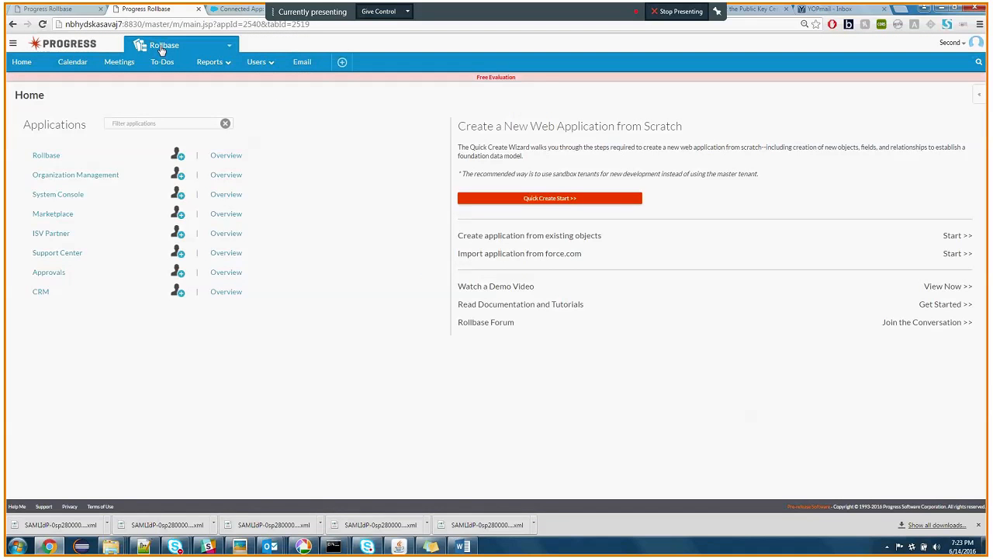
# Open the administrator's record from the Rollbase Users list and highlight the Login Name
pyautogui.click(254, 64)
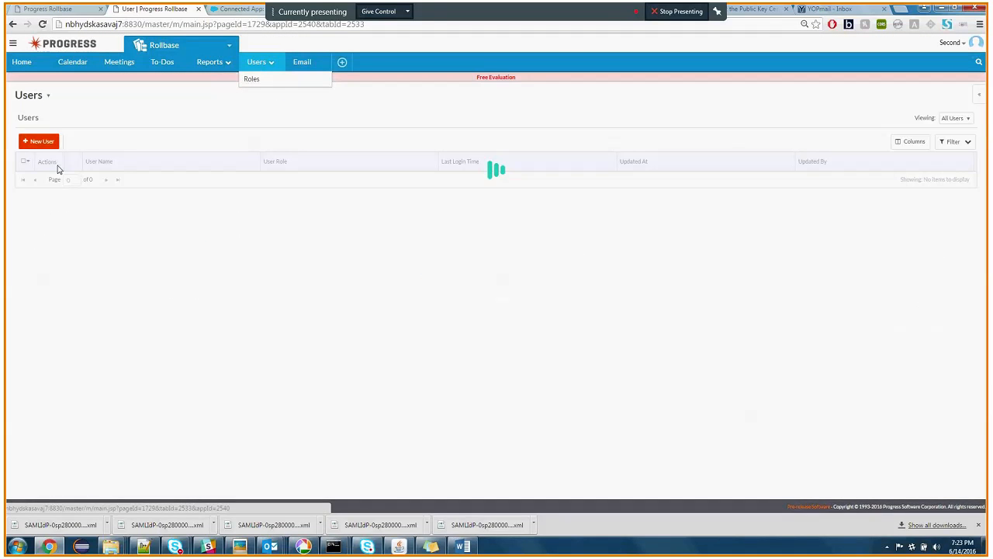
pyautogui.click(155, 182)
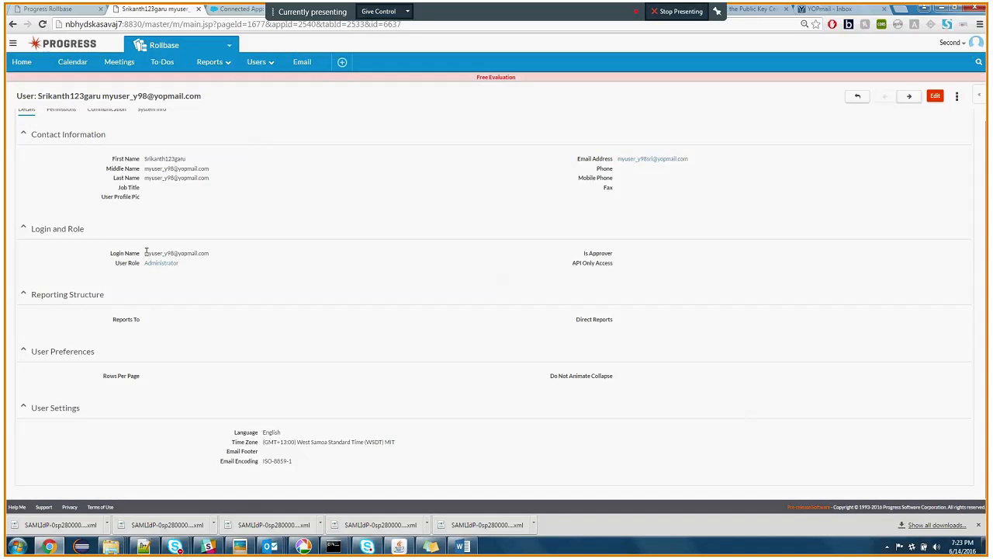
pyautogui.moveTo(146, 252); pyautogui.dragTo(208, 253)
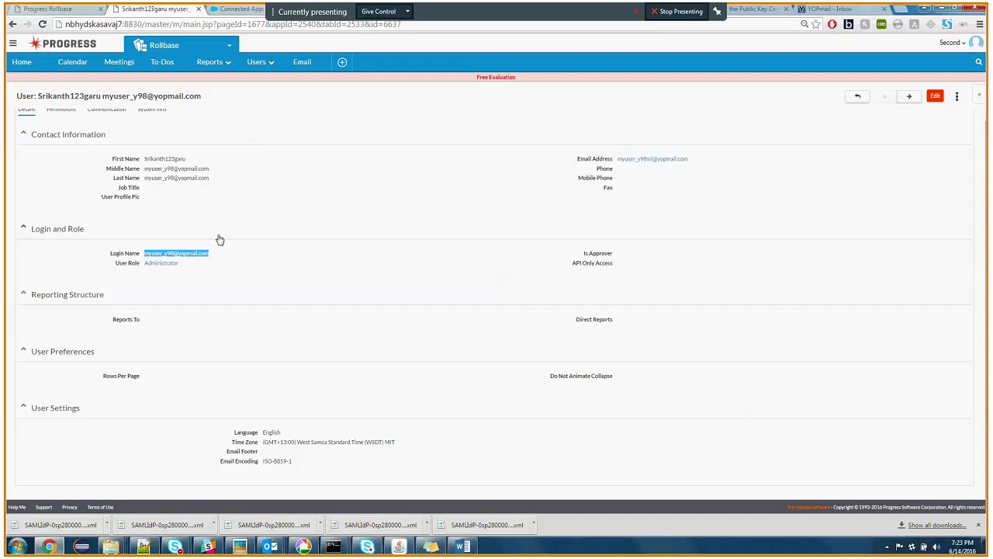
# Return to the Salesforce samldemo connected app, open its profile assignment and save it with System Administrator selected
pyautogui.click(79, 10)
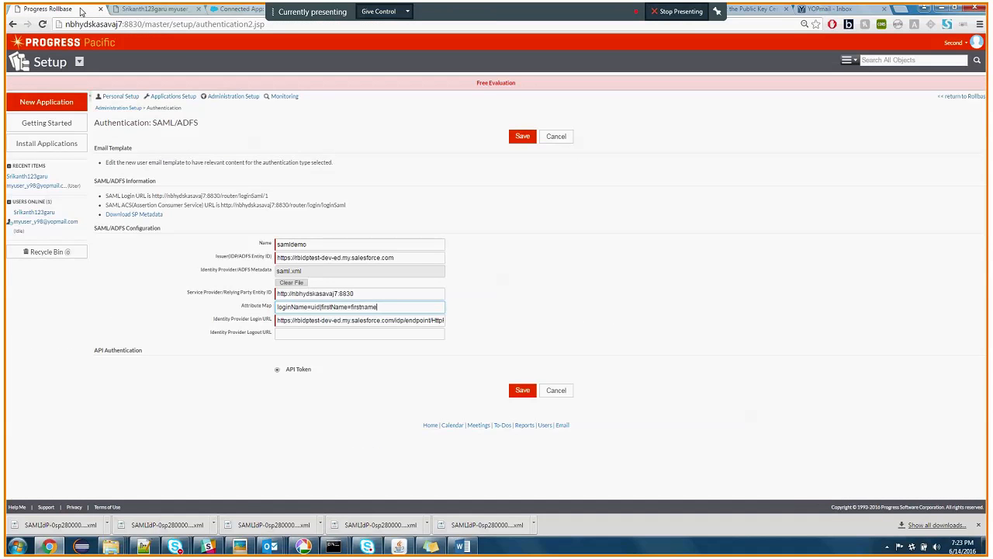
pyautogui.click(236, 10)
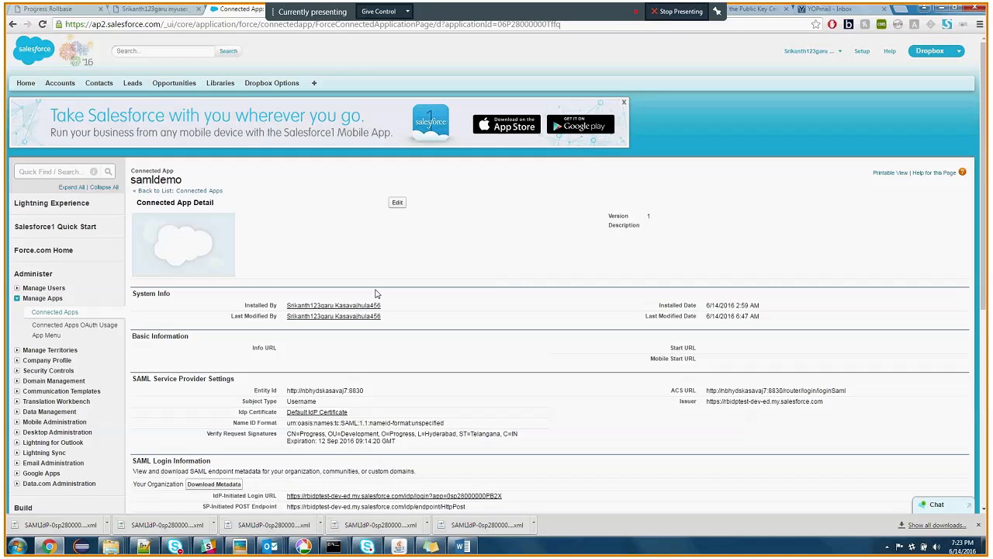
pyautogui.scroll(-5, 376, 293)
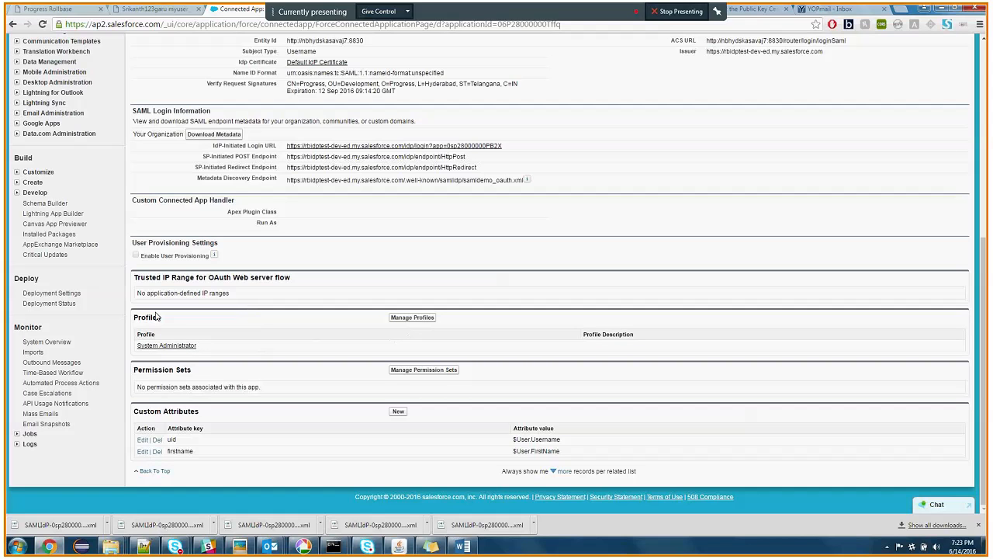
pyautogui.click(407, 323)
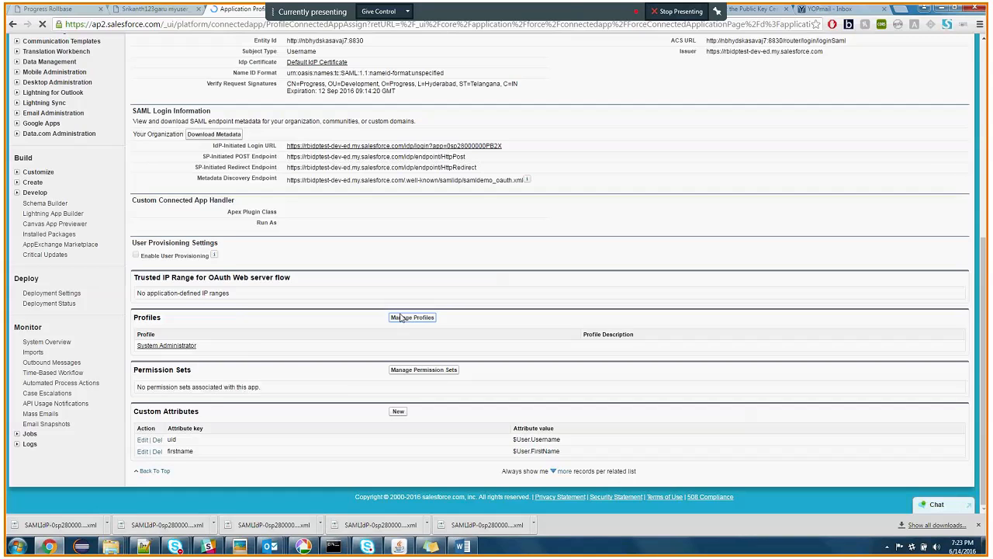
pyautogui.scroll(-5, 419, 321)
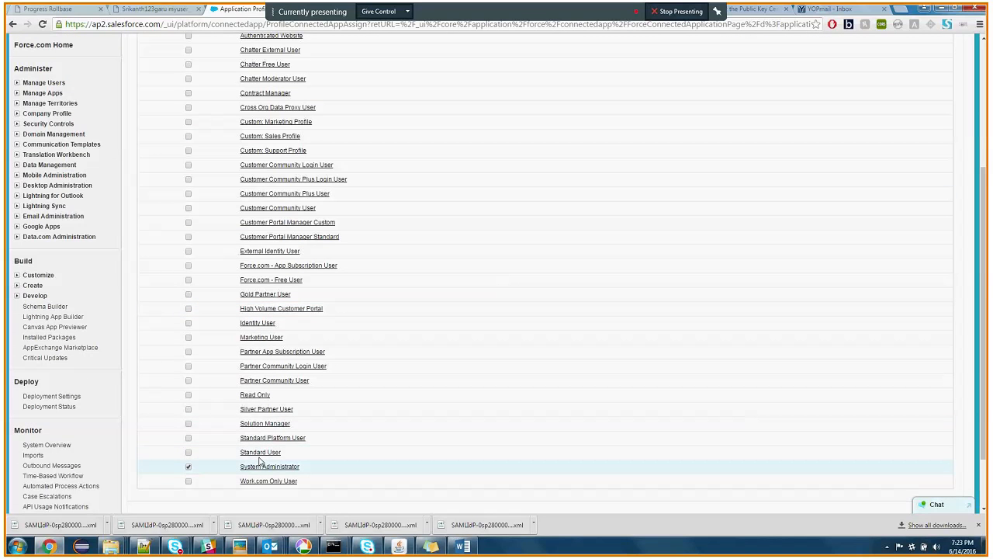
pyautogui.scroll(-2, 871, 467)
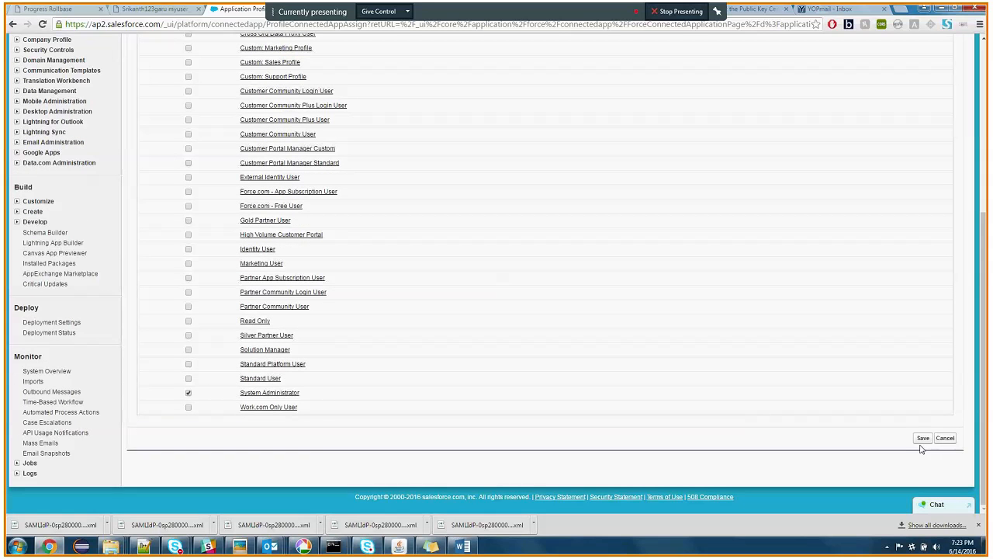
pyautogui.click(924, 439)
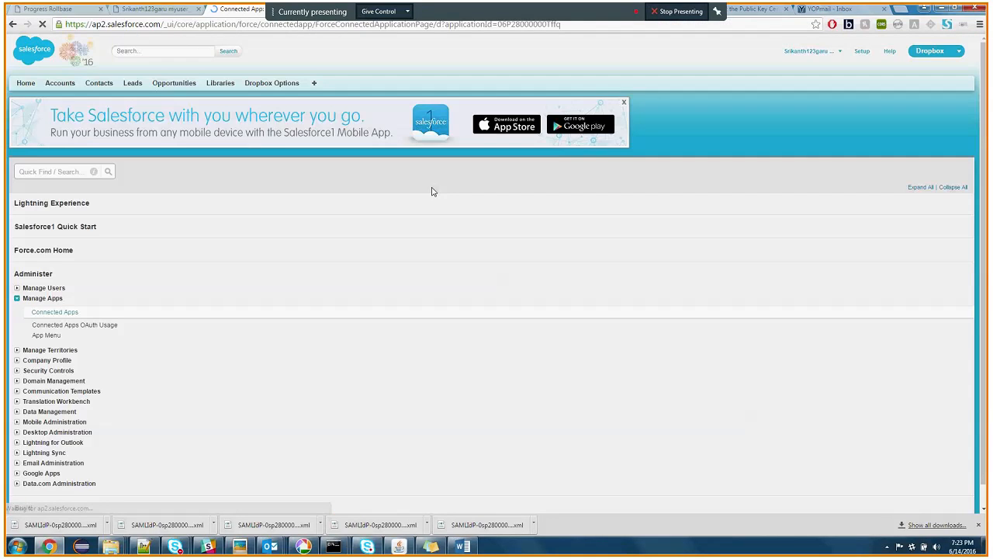
# Switch to the Rollbase SAML/ADFS authentication page and highlight the Name value and the Issuer (IDP/ADFS Entity ID) label
pyautogui.click(52, 9)
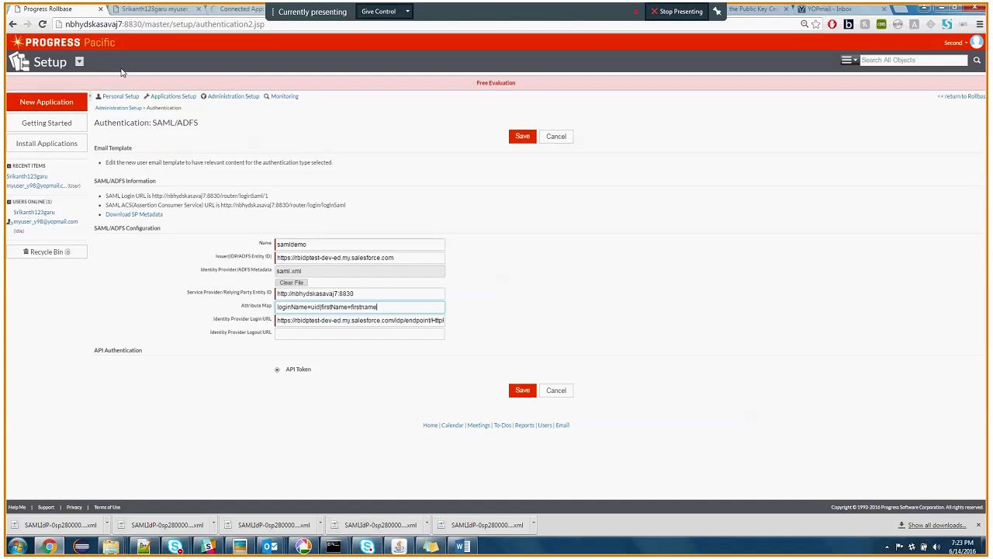
pyautogui.doubleClick(324, 246)
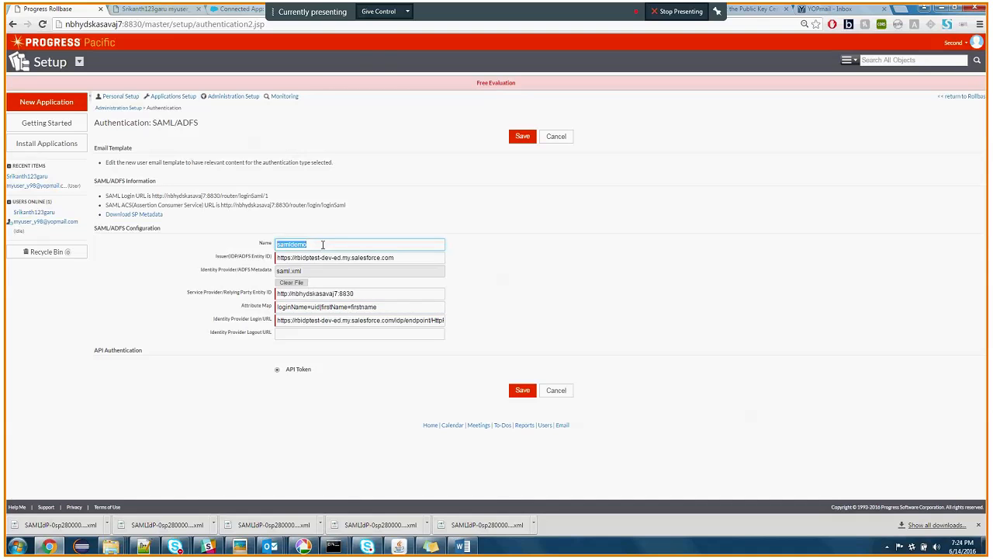
pyautogui.click(319, 244)
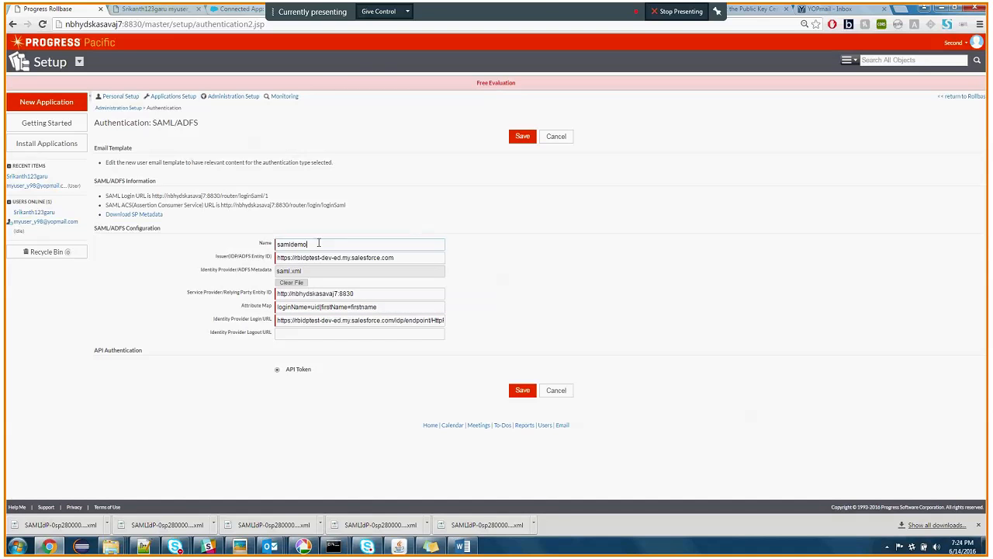
pyautogui.moveTo(215, 257); pyautogui.dragTo(238, 254)
pyautogui.click(237, 254)
pyautogui.doubleClick(234, 255)
pyautogui.doubleClick(259, 255)
# Open SAMLIdP-0sp28000000PB2X (4).xml from the Downloads folder, locate its entityID and compare it with the Rollbase Issuer value
pyautogui.click(108, 527)
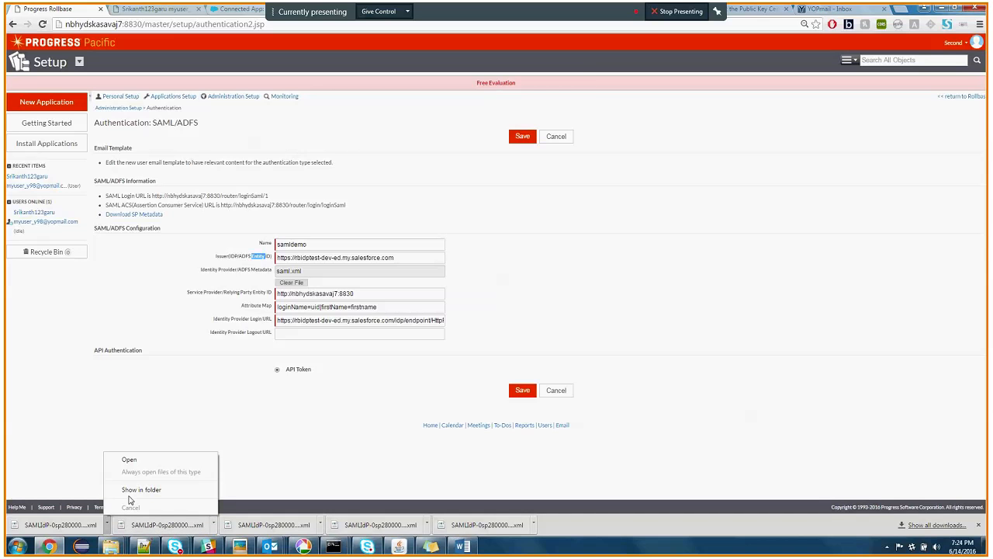
pyautogui.click(135, 490)
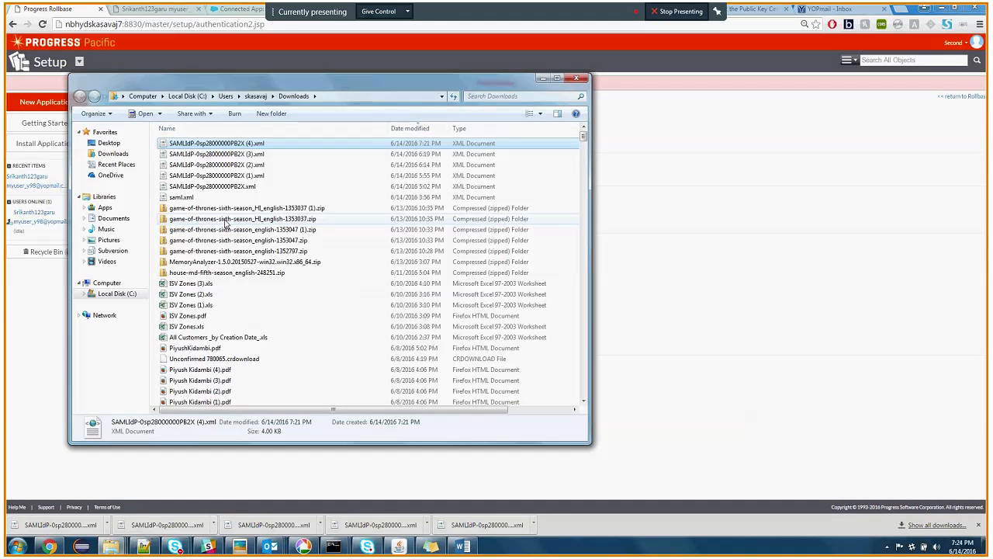
pyautogui.click(207, 198)
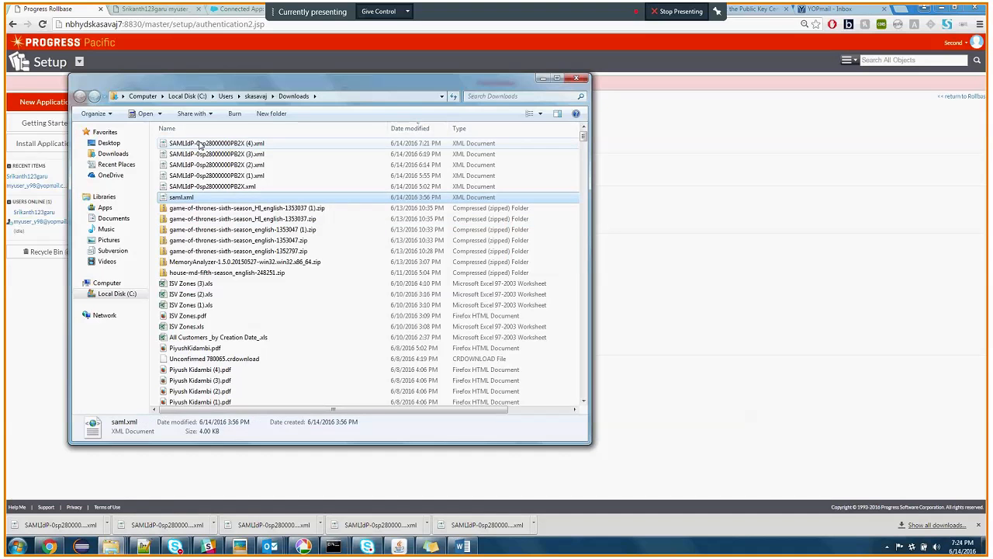
pyautogui.doubleClick(200, 145)
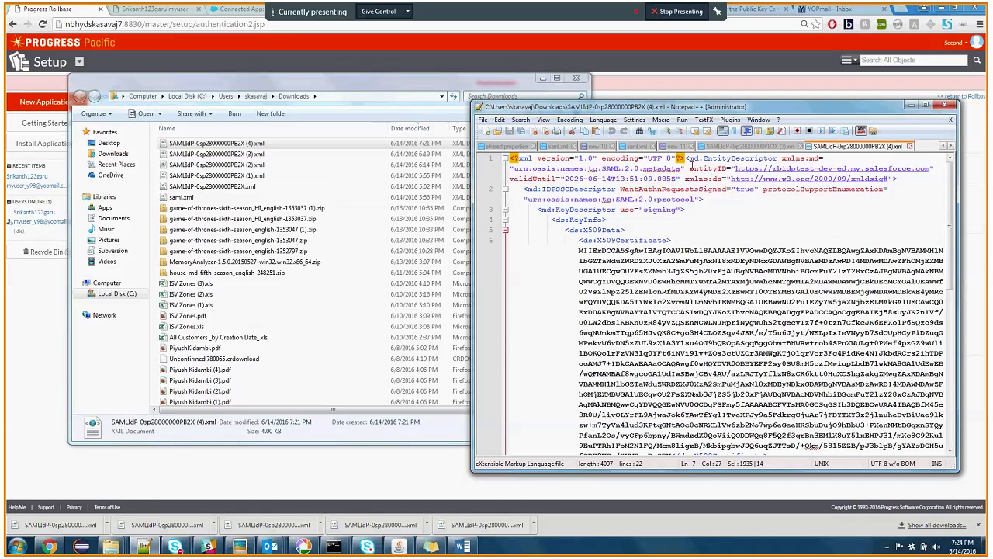
pyautogui.click(733, 169)
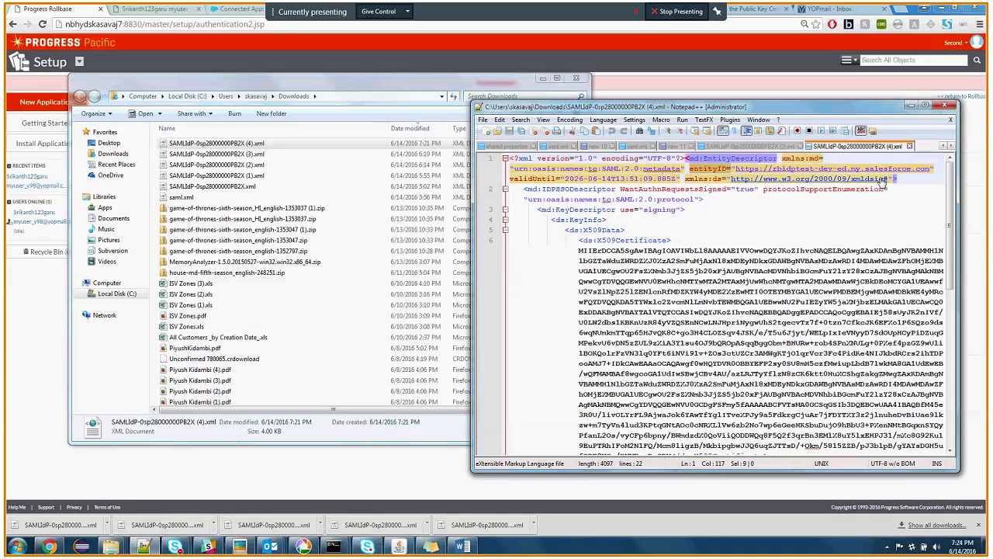
pyautogui.click(976, 244)
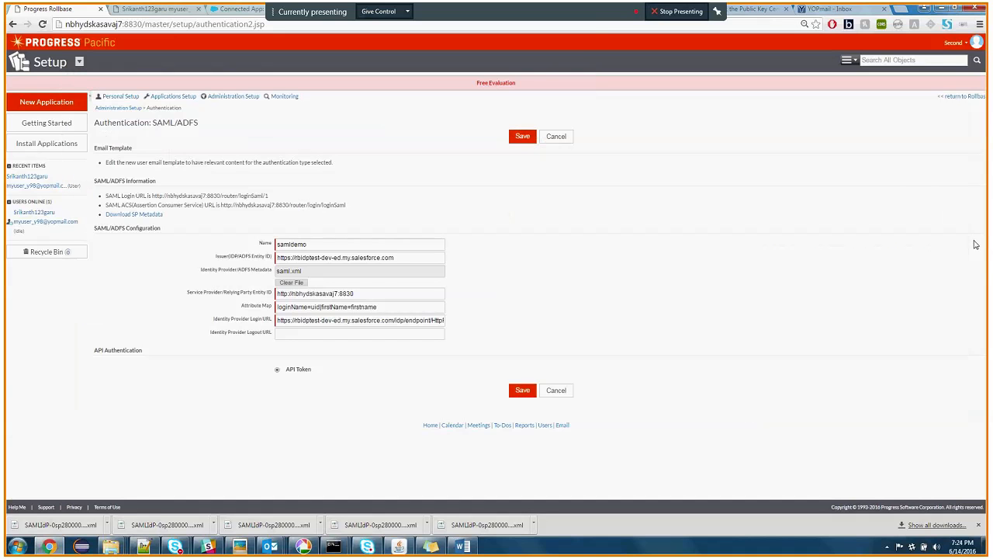
pyautogui.tripleClick(364, 256)
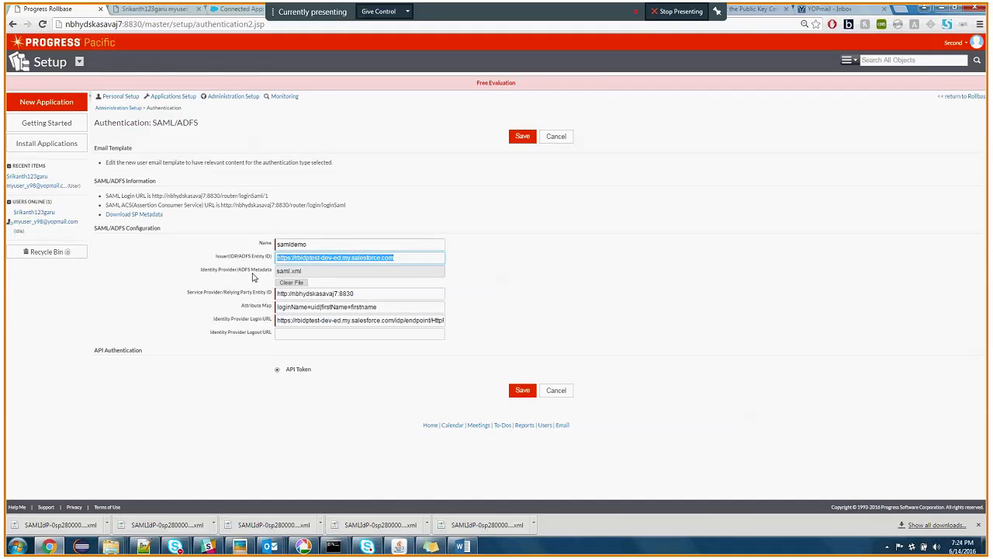
# Clear the Identity Provider/ADFS Metadata file and choose saml.xml from the Rollbase config folder in its place
pyautogui.click(293, 284)
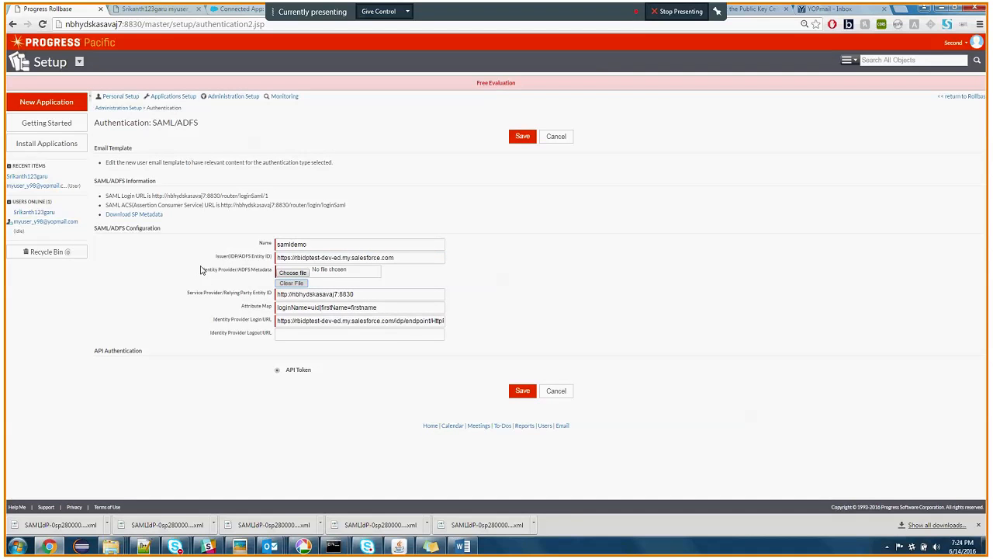
pyautogui.doubleClick(266, 270)
pyautogui.click(303, 273)
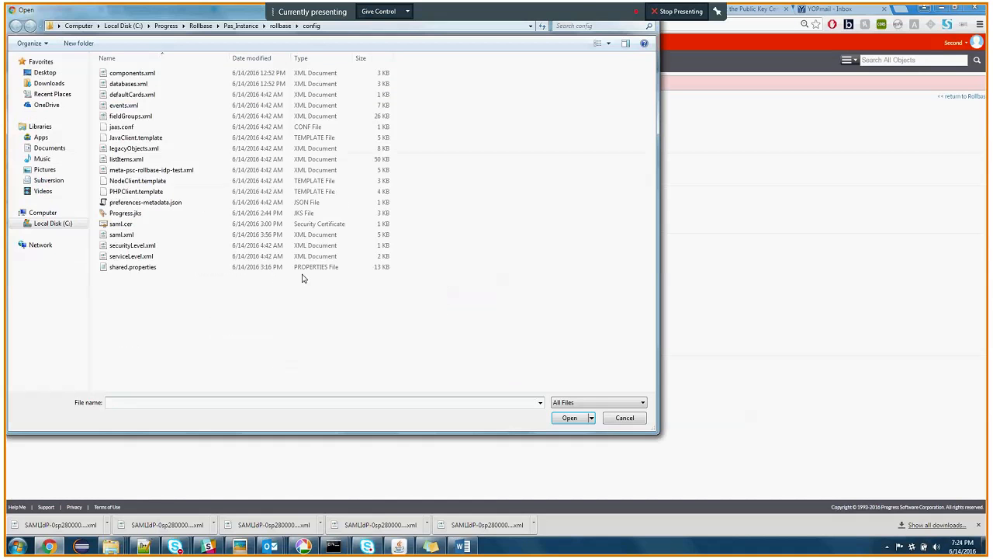
pyautogui.click(128, 238)
pyautogui.doubleClick(129, 236)
# Highlight the Service Provider/Relying Party Entity ID value in the SAML/ADFS configuration
pyautogui.moveTo(358, 294); pyautogui.dragTo(188, 291)
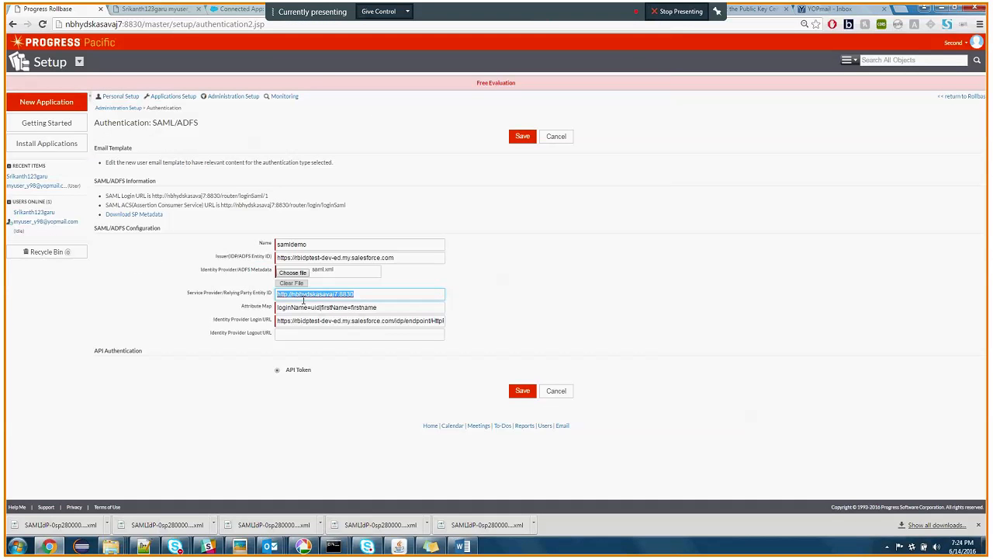
pyautogui.moveTo(366, 295); pyautogui.dragTo(268, 287)
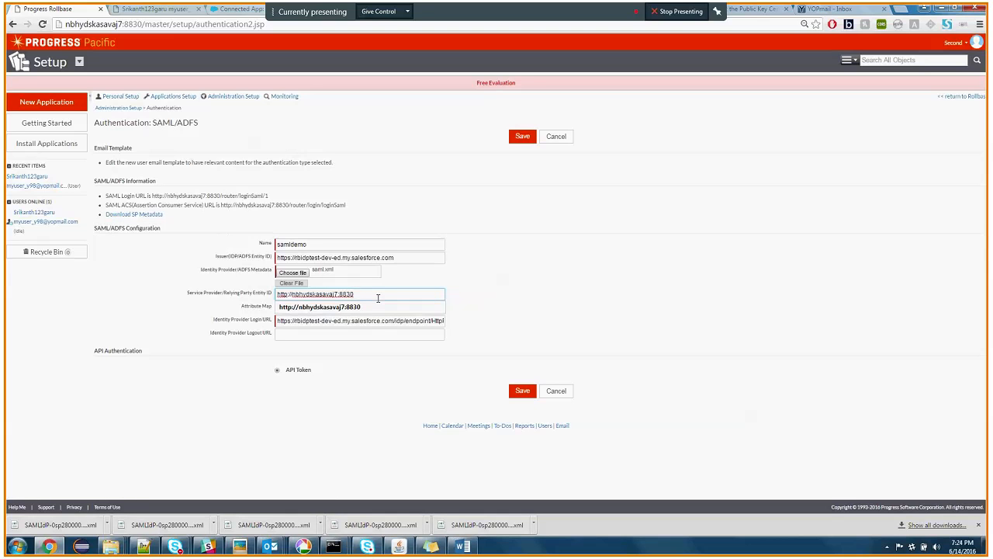
pyautogui.click(546, 296)
pyautogui.tripleClick(313, 295)
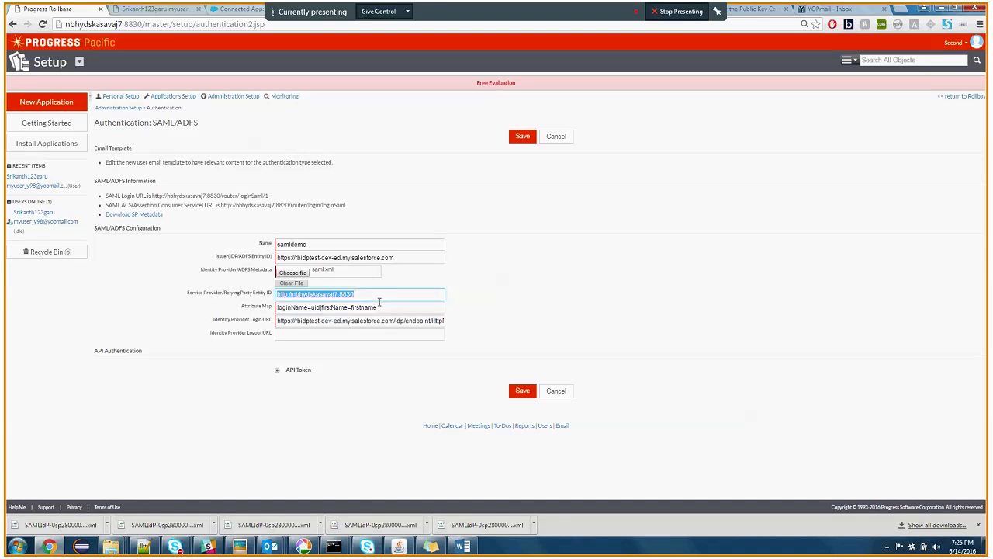
# Switch to the Salesforce samldemo connected app and examine the Entity Id under SAML Service Provider Settings
pyautogui.click(233, 8)
pyautogui.scroll(-2, 341, 319)
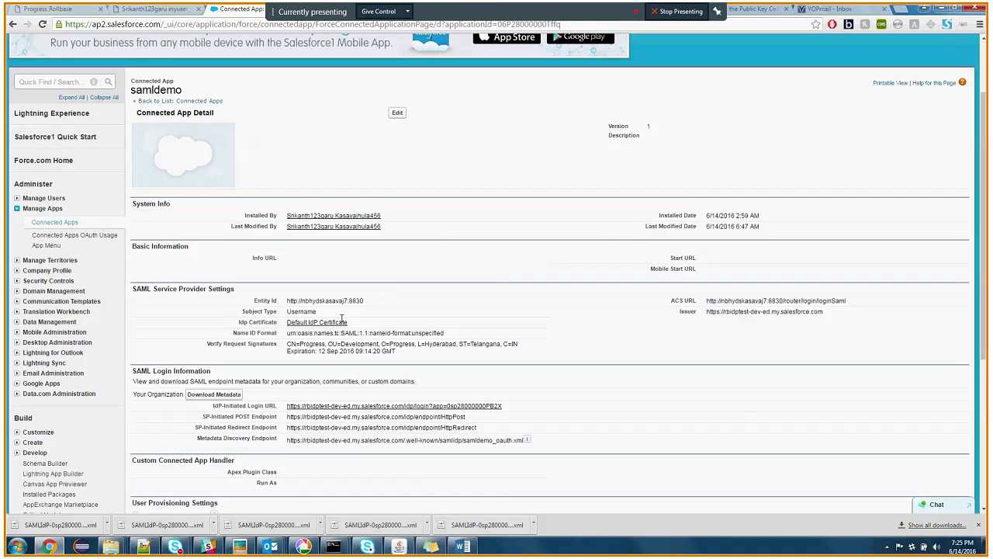
pyautogui.scroll(-1, 341, 318)
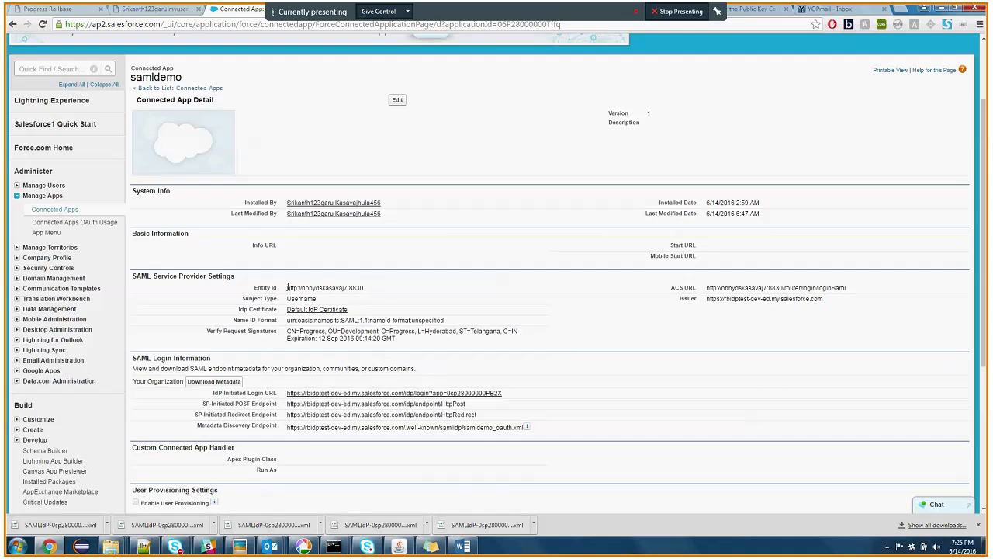
pyautogui.moveTo(288, 287)
pyautogui.mouseDown()
pyautogui.moveTo(378, 288)
pyautogui.moveTo(289, 294)
pyautogui.mouseUp()
pyautogui.click(339, 287)
pyautogui.click(161, 11)
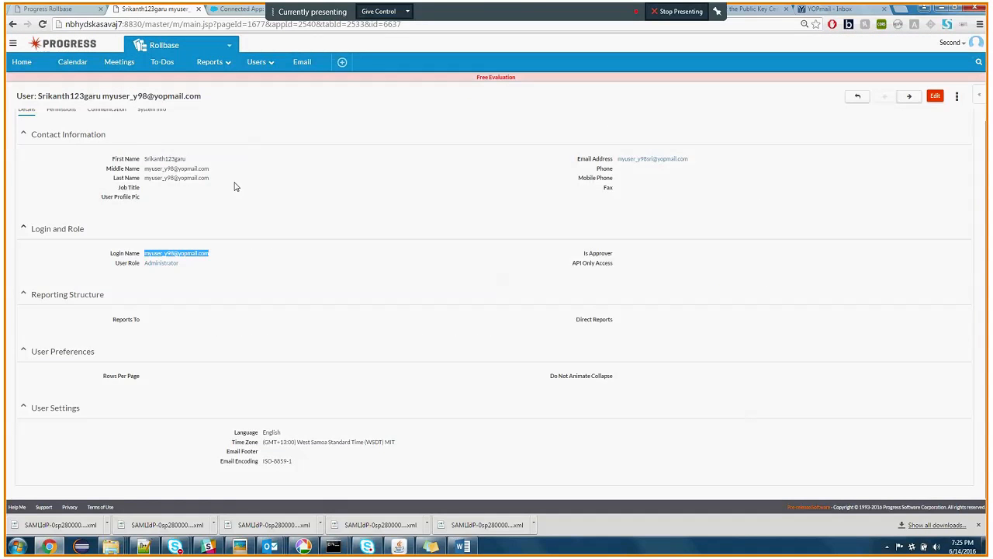
# Go back to the Rollbase SAML/ADFS configuration and highlight loginName and uid in the Attribute Map
pyautogui.click(48, 9)
pyautogui.click(375, 295)
pyautogui.click(266, 317)
pyautogui.doubleClick(253, 307)
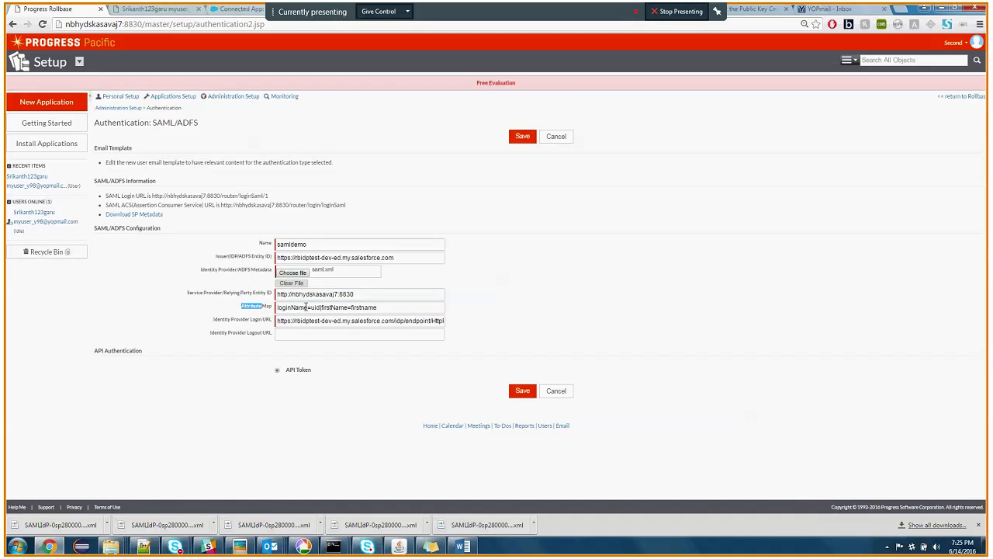
pyautogui.click(334, 308)
pyautogui.doubleClick(294, 307)
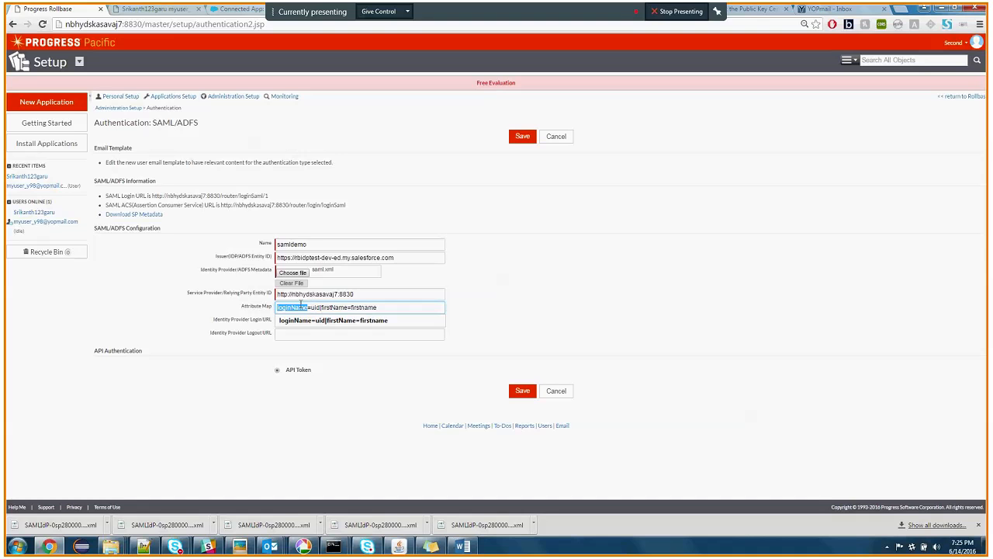
pyautogui.doubleClick(315, 308)
pyautogui.click(454, 259)
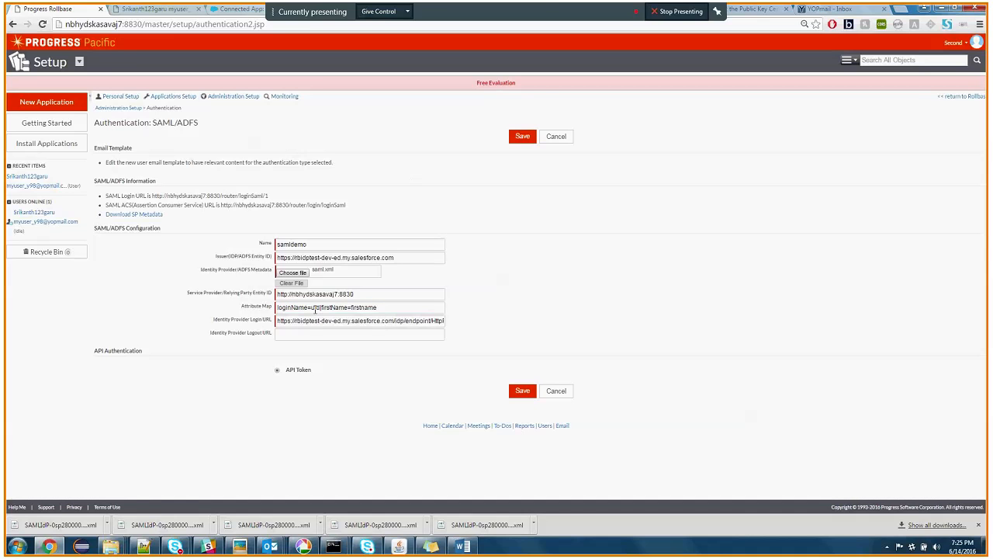
# Examine the Identity Provider Login URL field in the SAML/ADFS configuration
pyautogui.moveTo(225, 319); pyautogui.dragTo(430, 315)
pyautogui.click(281, 321)
pyautogui.doubleClick(388, 309)
pyautogui.click(334, 309)
pyautogui.doubleClick(309, 319)
# Switch to the IdP metadata in Notepad++, locate the SingleSignOnService HTTP-POST location and return to the Rollbase page
pyautogui.click(150, 548)
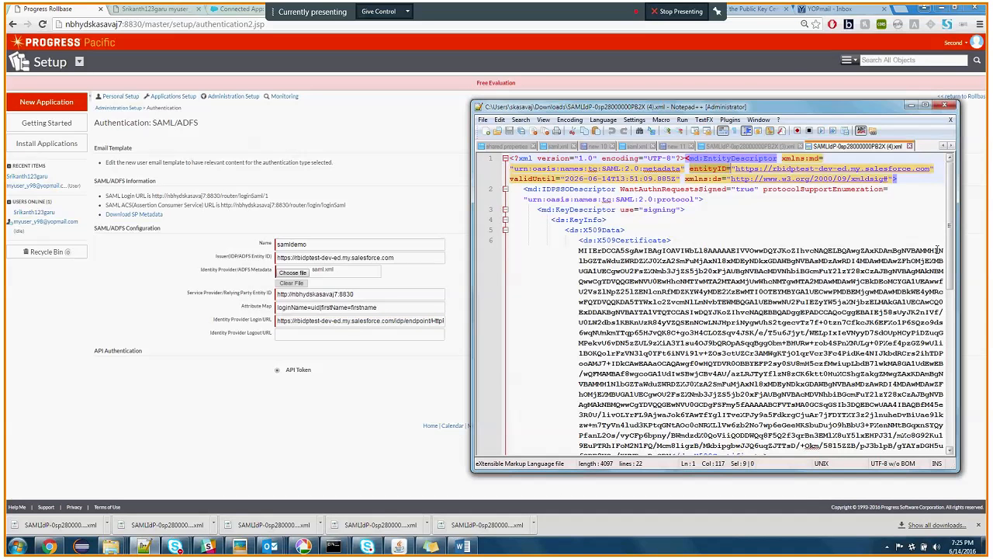
pyautogui.moveTo(948, 226); pyautogui.dragTo(960, 401)
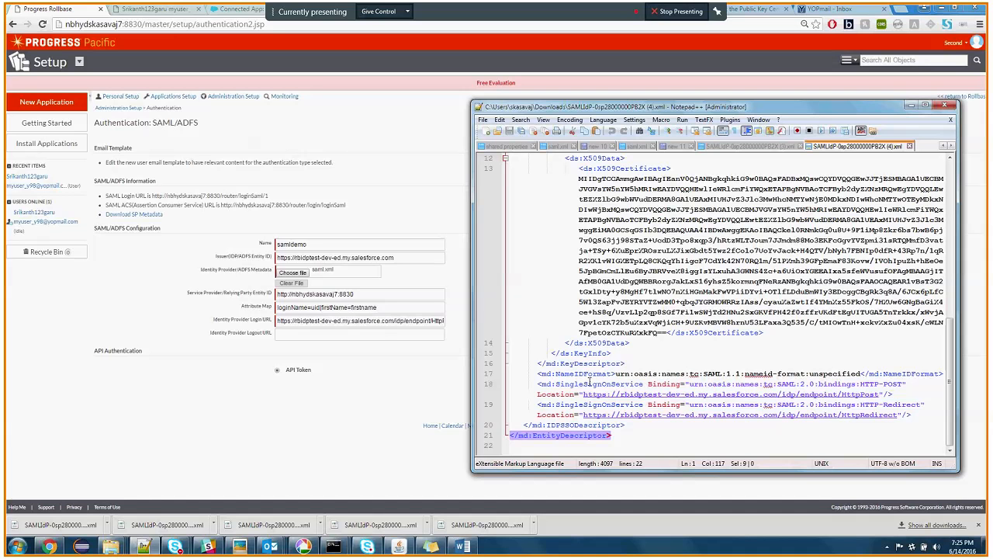
pyautogui.click(590, 383)
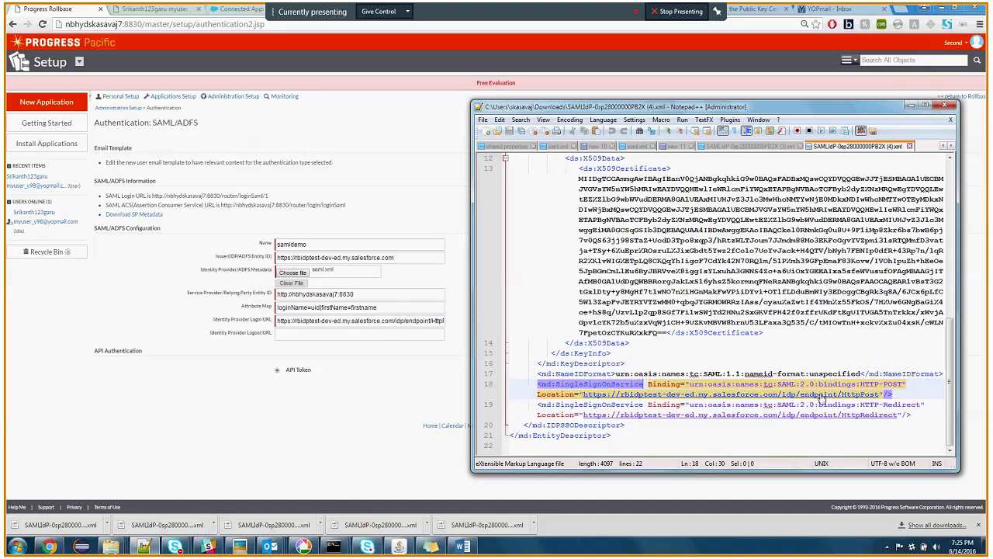
pyautogui.click(392, 216)
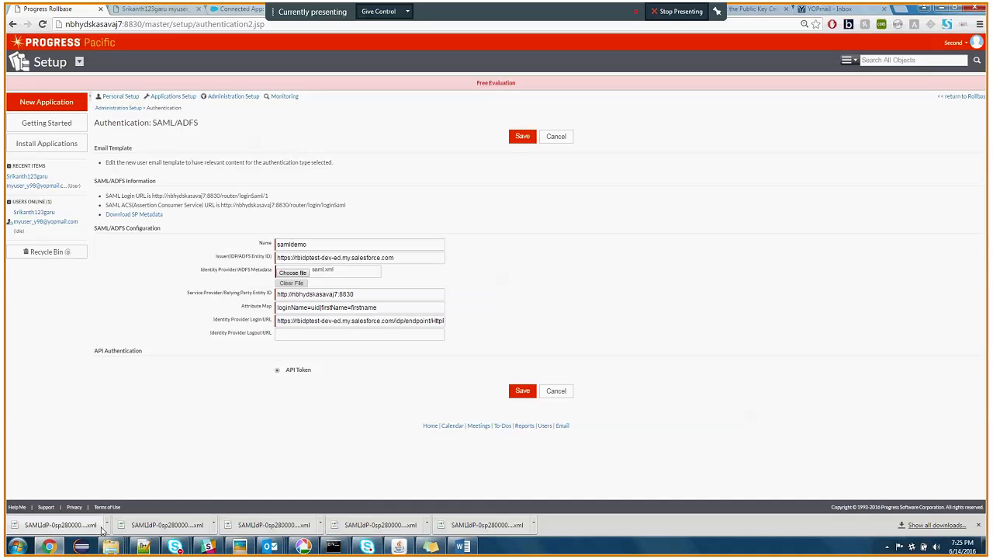
# Open a new private window in Mozilla Firefox
pyautogui.click(17, 546)
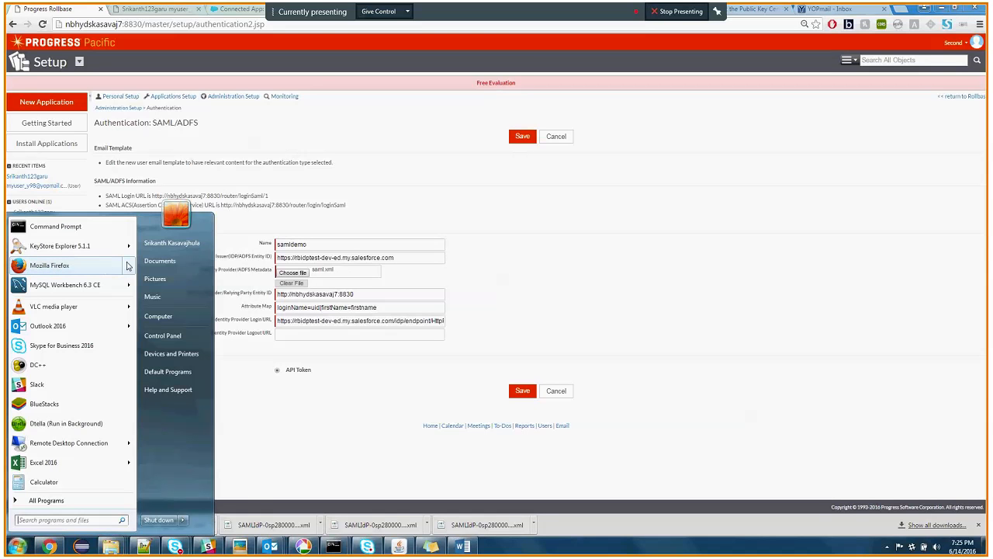
pyautogui.moveTo(128, 266)
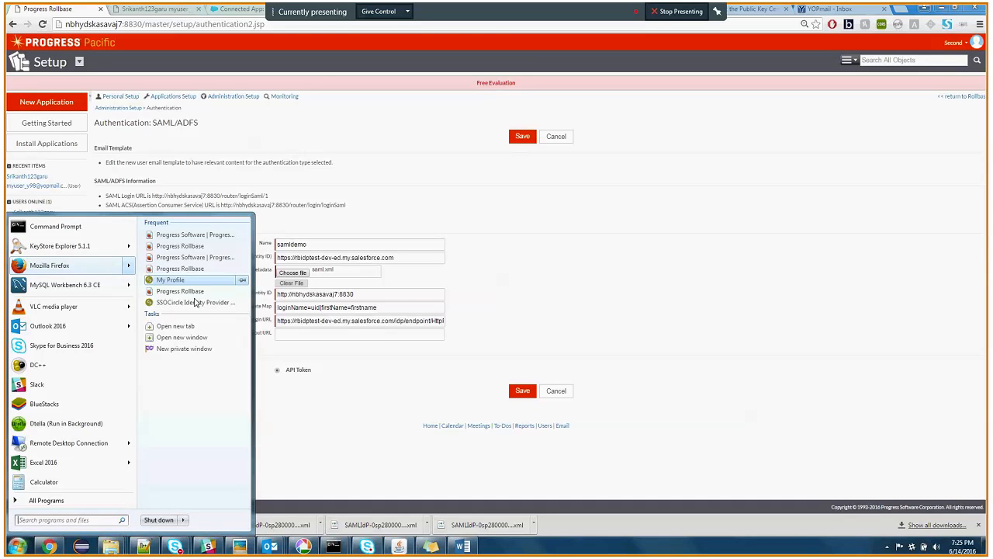
pyautogui.click(193, 351)
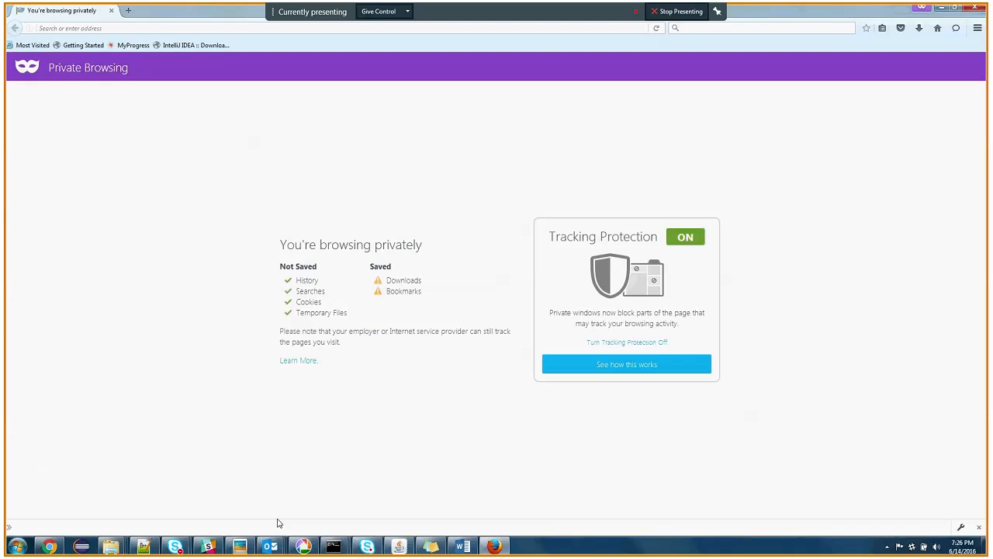
# Copy the SAML Login URL from the Rollbase page in Chrome and enter it as the address in the Firefox private window
pyautogui.moveTo(53, 544)
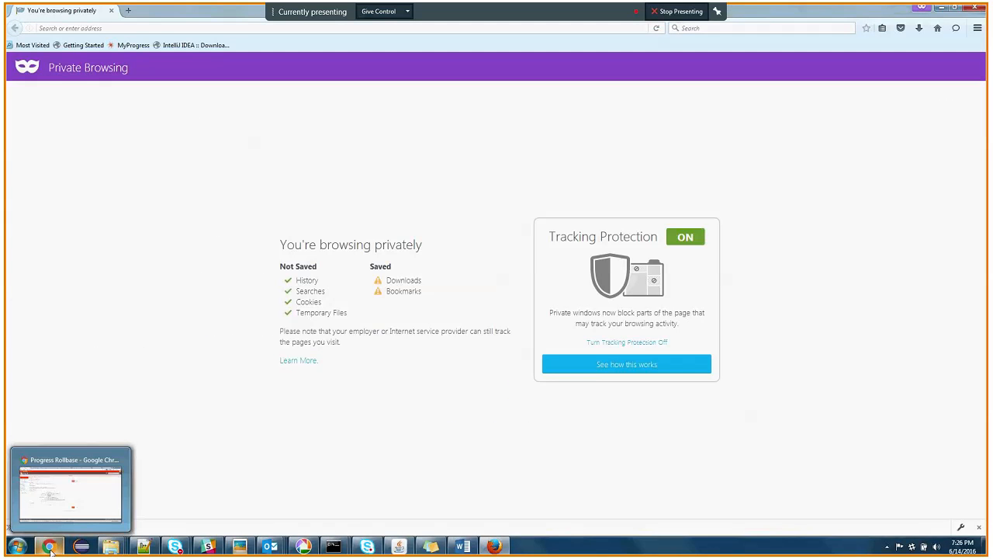
pyautogui.click(59, 512)
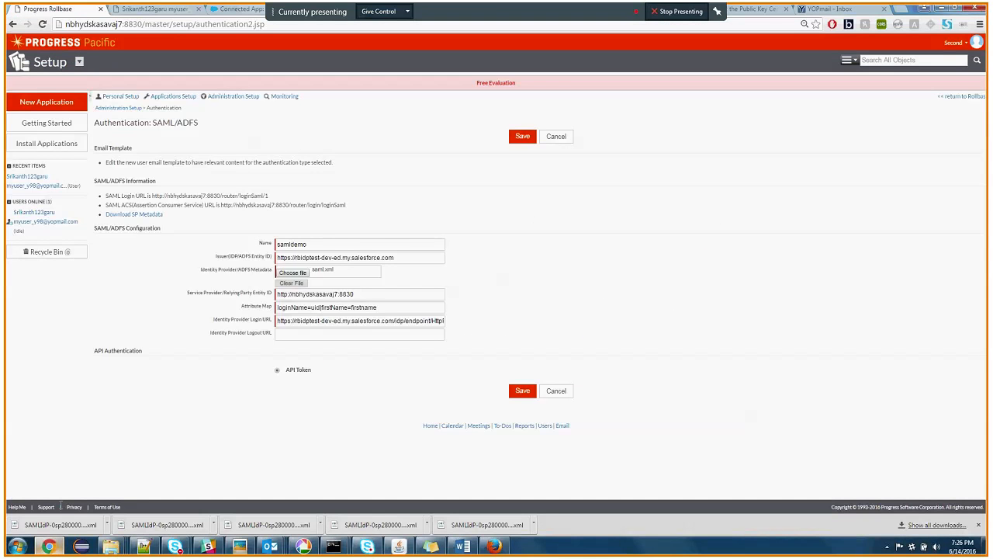
pyautogui.moveTo(153, 197); pyautogui.dragTo(169, 196)
pyautogui.moveTo(225, 200); pyautogui.dragTo(276, 203)
pyautogui.hotkey('ctrl', 'c')
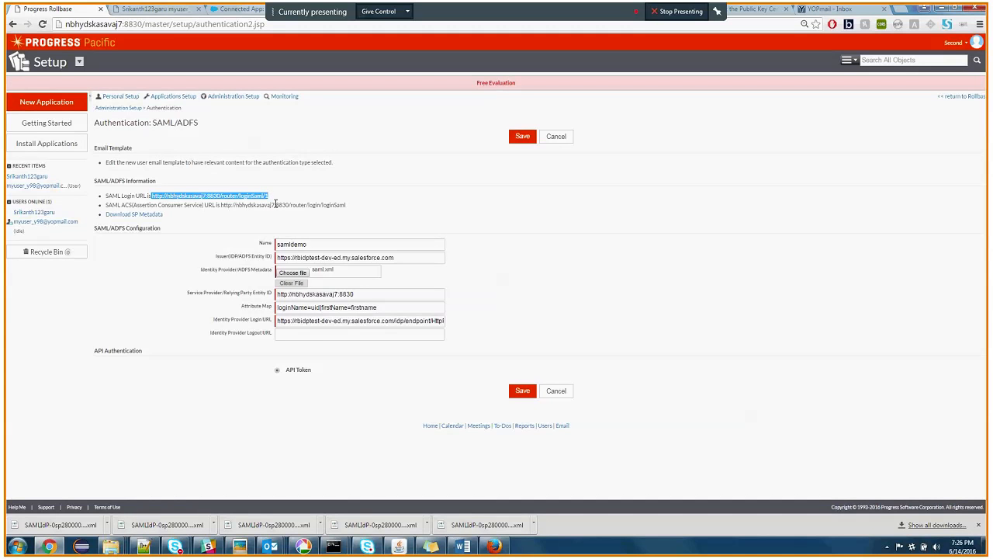
pyautogui.click(501, 548)
pyautogui.hotkey('ctrl', 'v')
pyautogui.press('Return')
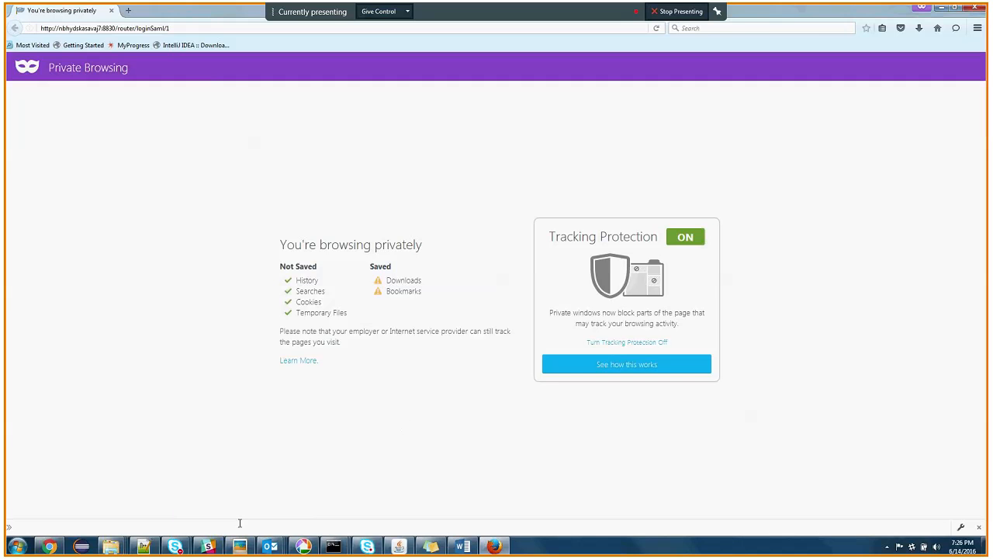
# Switch to Picasa Photo Viewer to examine the Service Provider-Initiated Login diagram and return to the Firefox private window
pyautogui.click(242, 547)
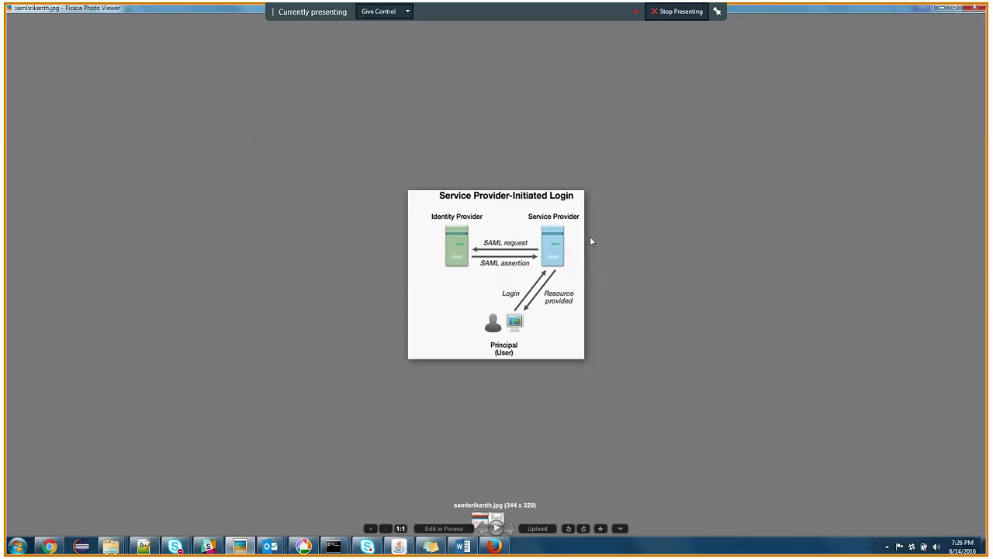
pyautogui.hotkey('alt', 'Tab')
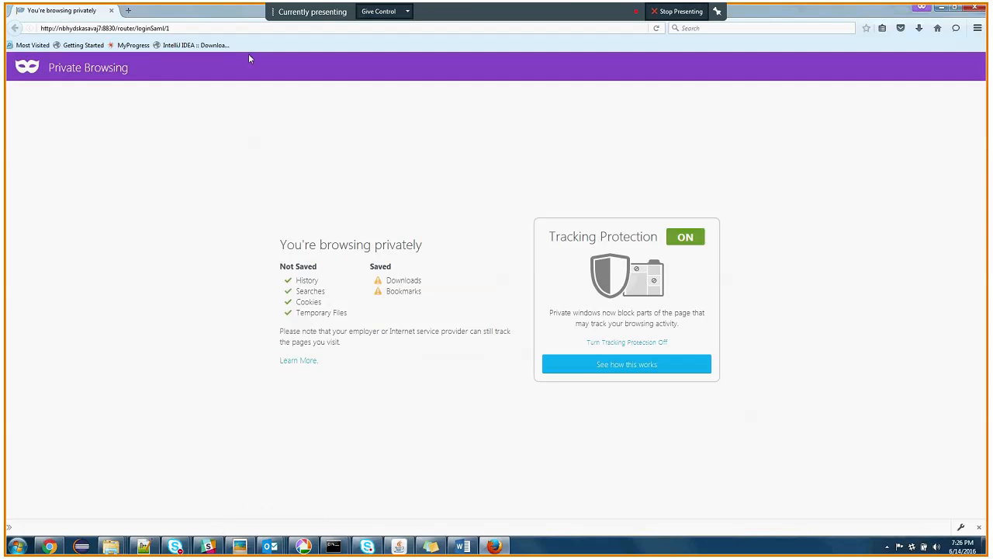
# Load the SAML Login URL in the private window and highlight "salesforce" in the redirected address
pyautogui.click(194, 28)
pyautogui.press('Return')
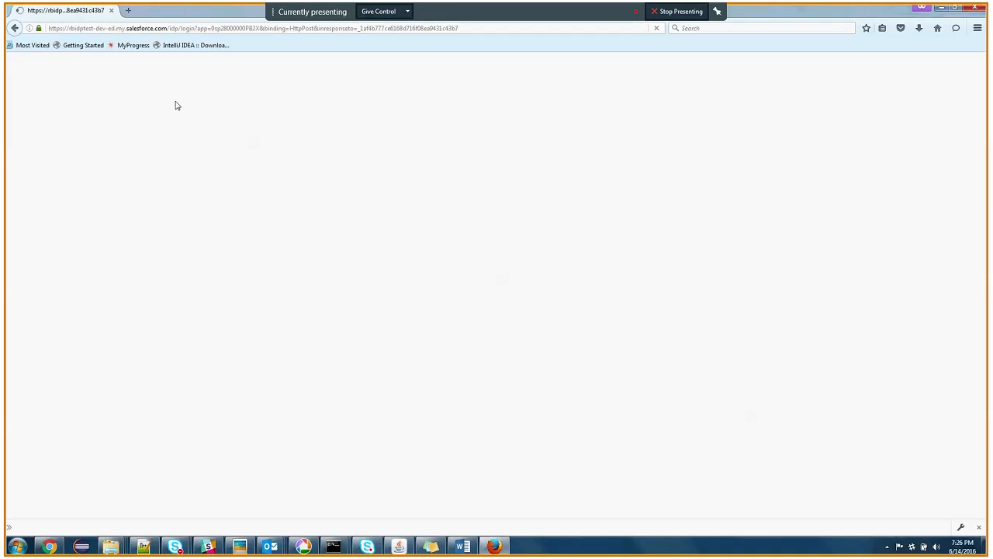
pyautogui.doubleClick(140, 28)
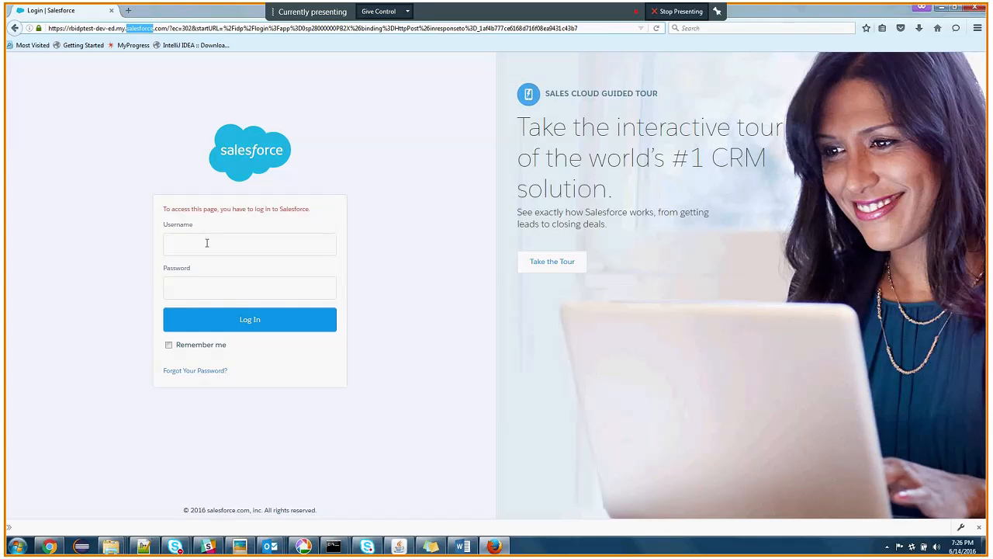
# Log in to Salesforce with the user's e-mail as the username and the account password
pyautogui.click(207, 243)
pyautogui.click(208, 259)
pyautogui.press('Tab')
pyautogui.write('•••••••••••')
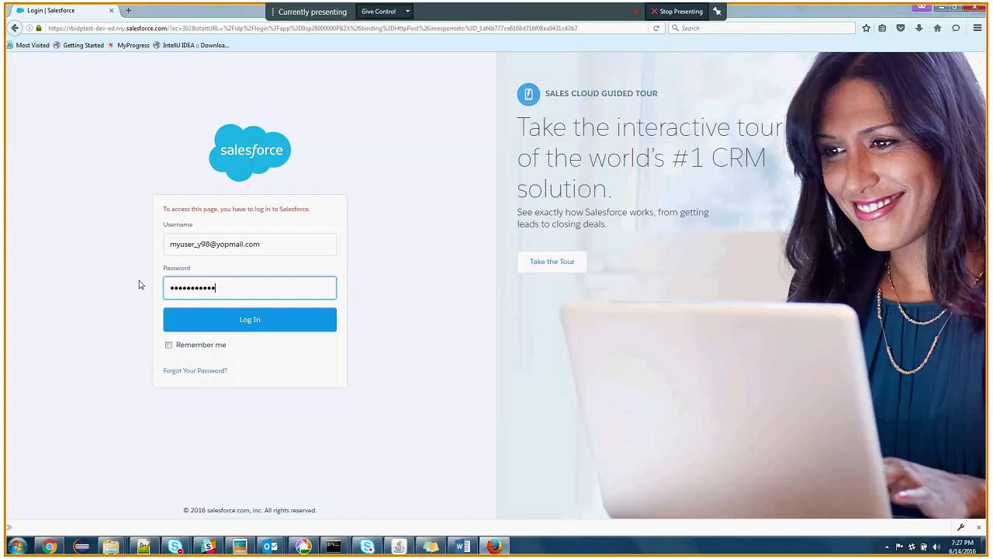
pyautogui.write('•••')
pyautogui.click(271, 324)
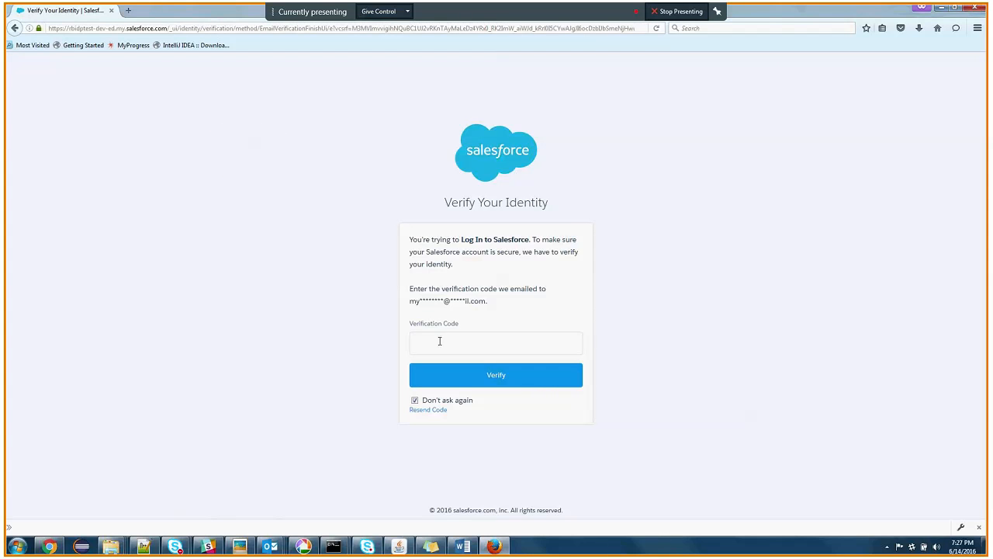
# Switch to the YOPmail inbox in Chrome, check for new mail and select the verification code in the Salesforce message
pyautogui.click(443, 339)
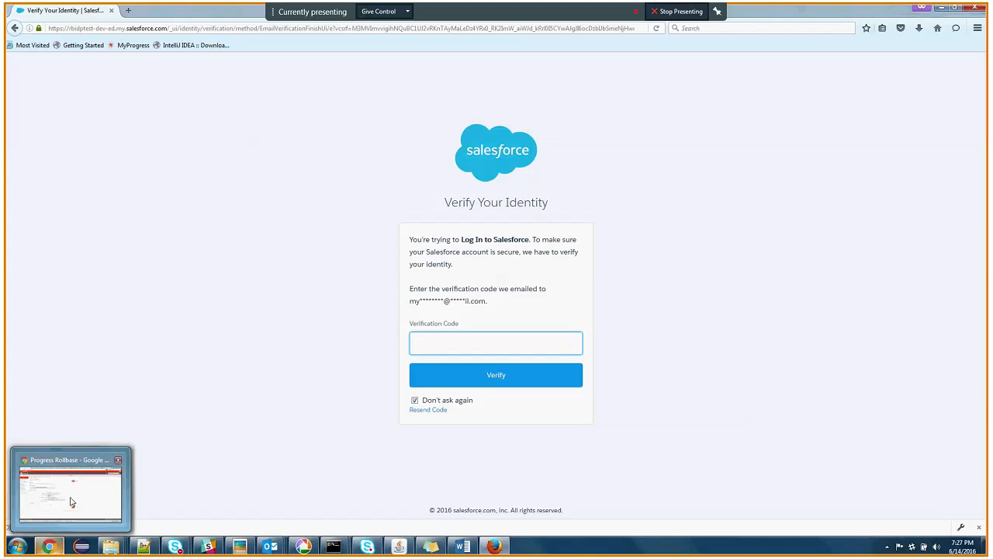
pyautogui.click(53, 548)
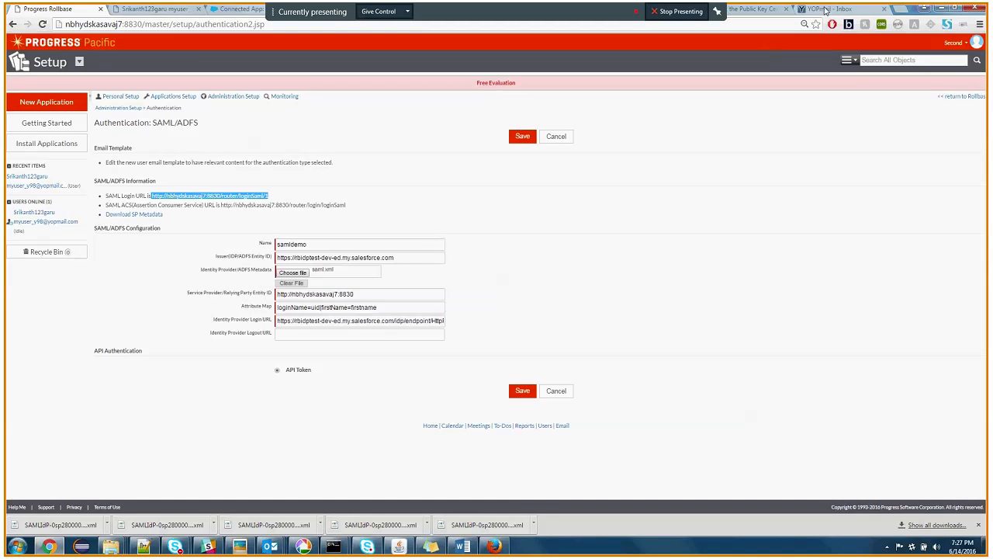
pyautogui.click(829, 9)
pyautogui.click(132, 88)
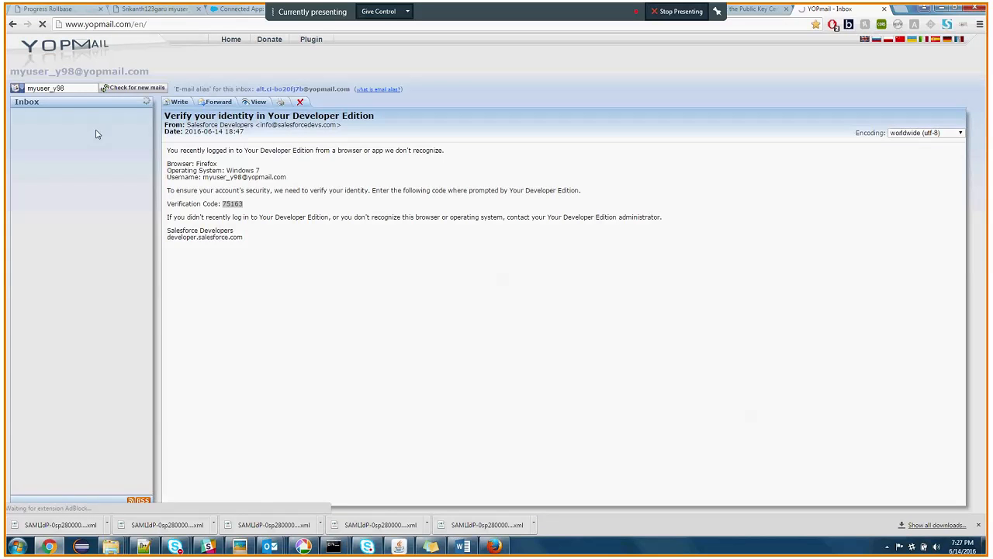
pyautogui.doubleClick(246, 204)
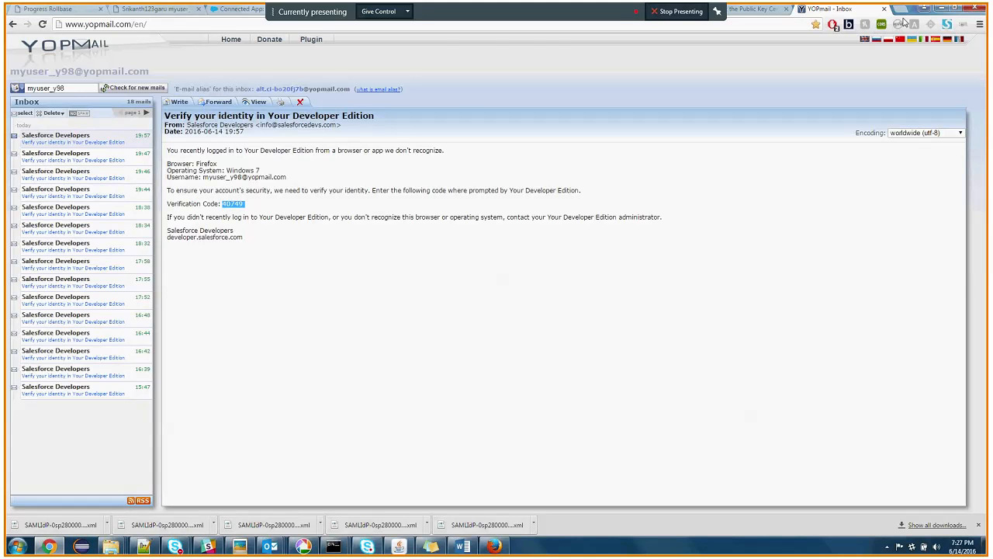
# Return to the Firefox private window, paste the code into the Verification Code field and verify the identity
pyautogui.click(926, 8)
pyautogui.click(496, 340)
pyautogui.hotkey('ctrl', 'v')
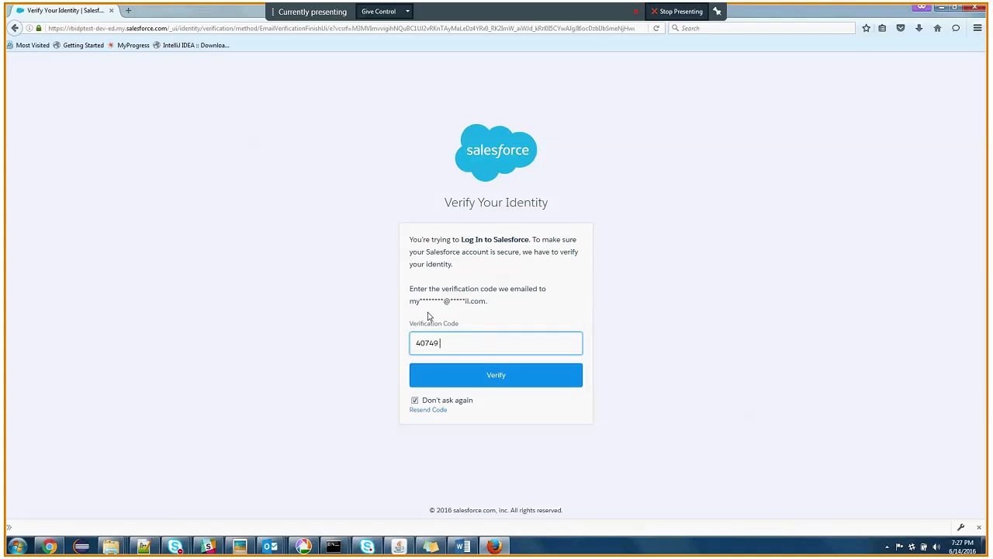
pyautogui.click(459, 375)
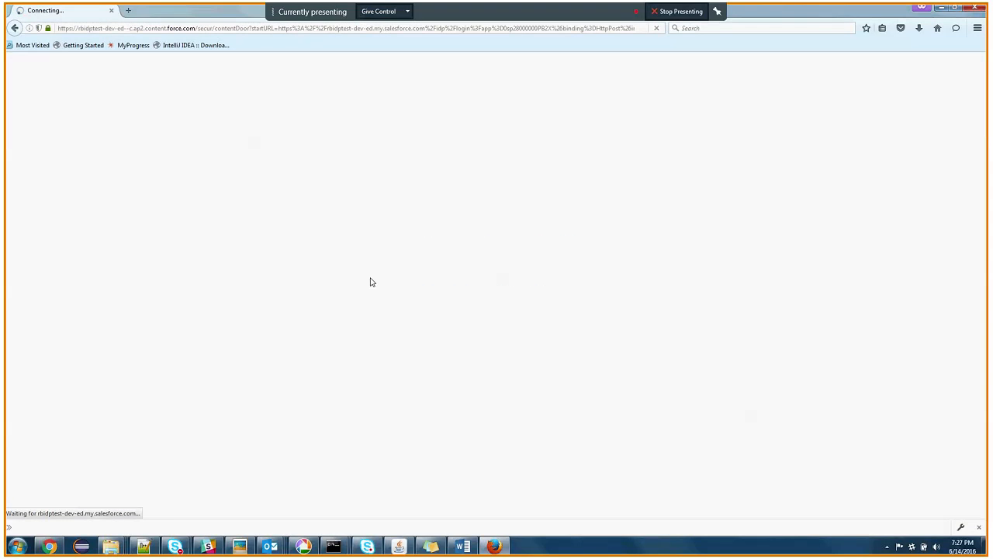
pyautogui.click(475, 294)
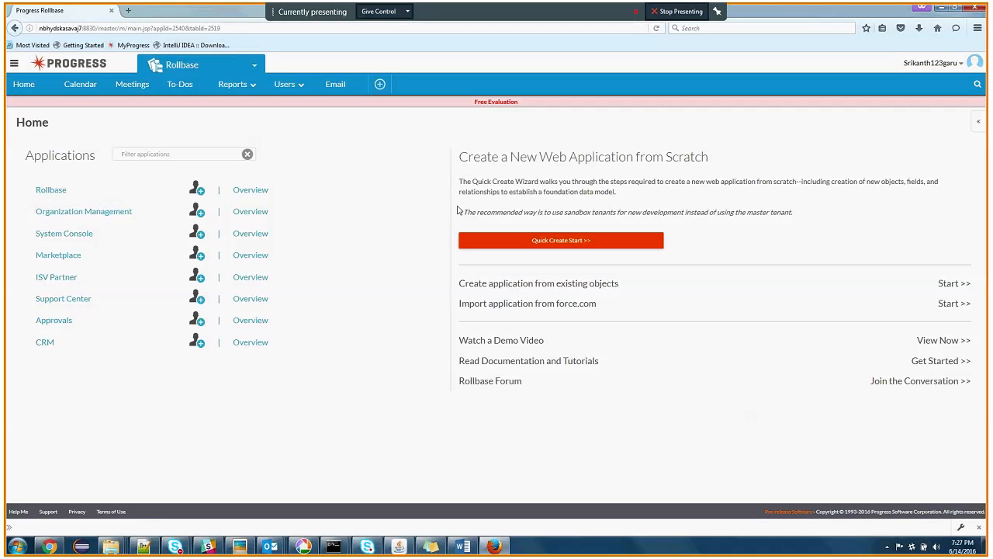
# Open the My Profile page of the logged-in Rollbase user
pyautogui.click(929, 62)
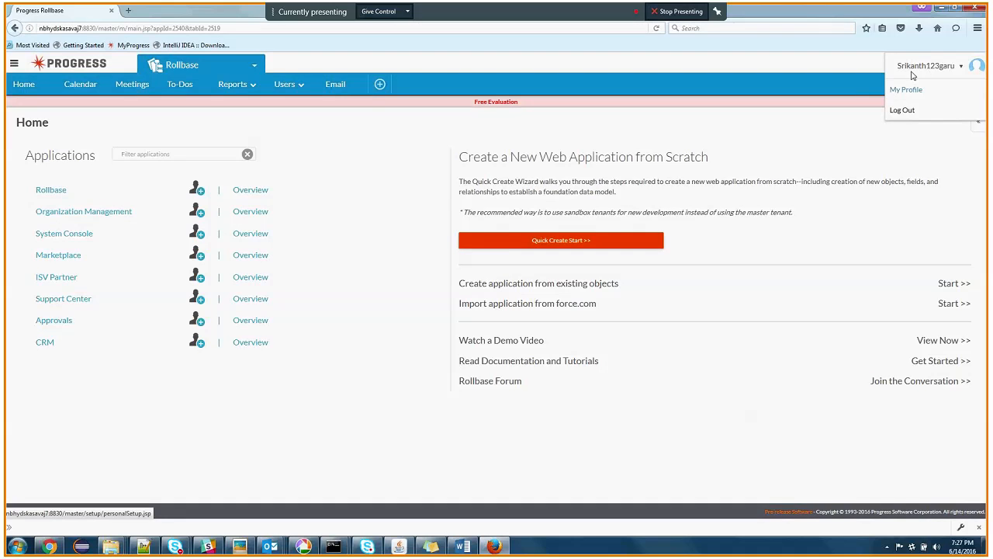
pyautogui.click(905, 89)
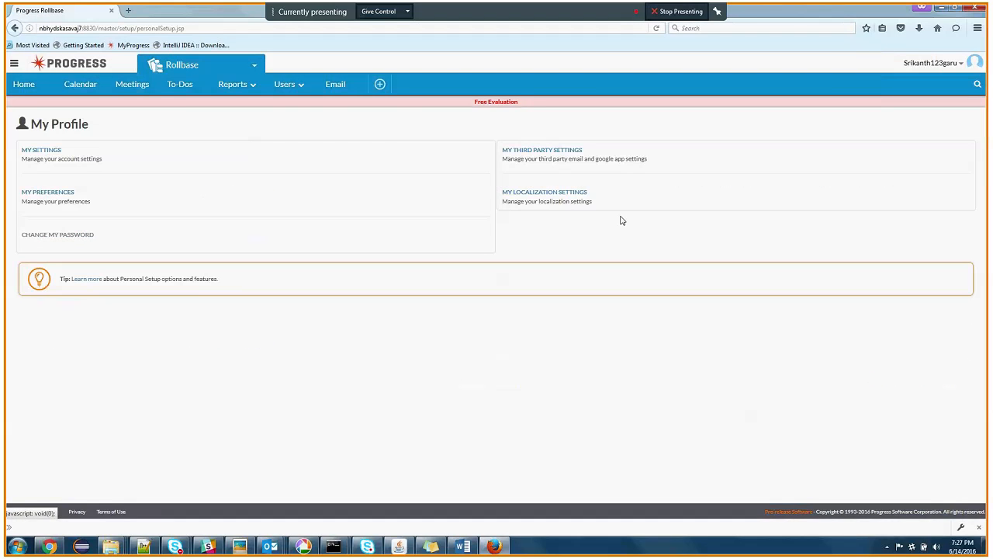
# Switch to the samldemo connected app page in Chrome and examine the details of the user in the Installed By field
pyautogui.moveTo(50, 548)
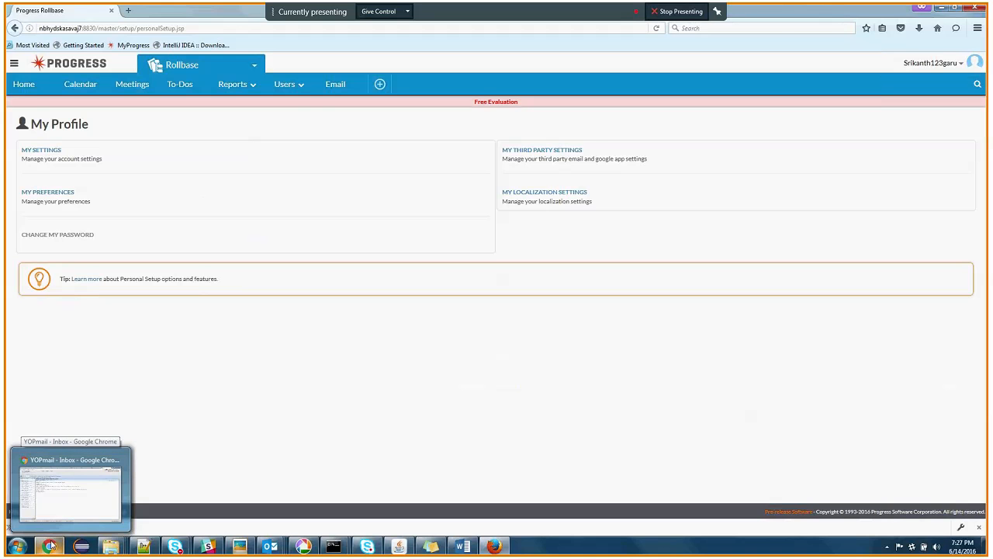
pyautogui.click(70, 487)
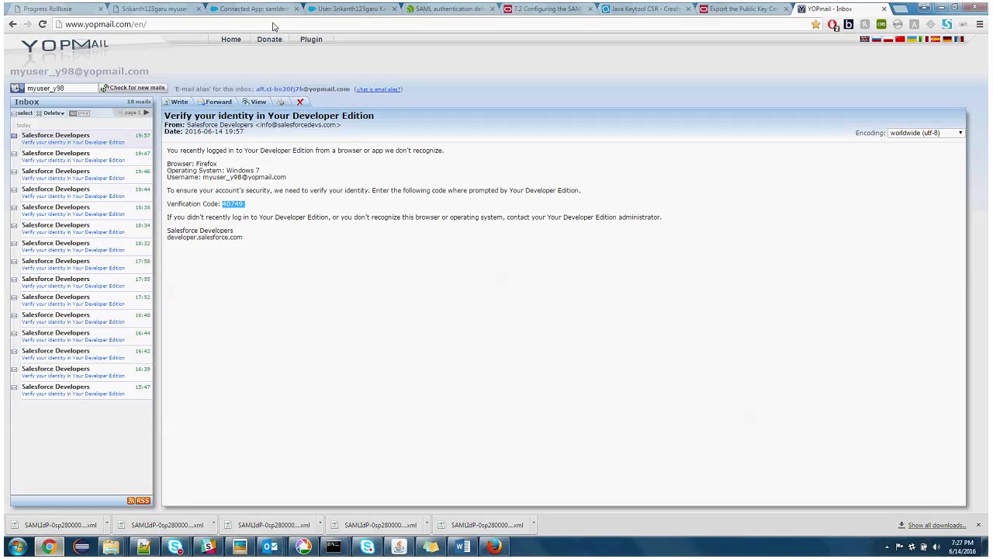
pyautogui.click(243, 9)
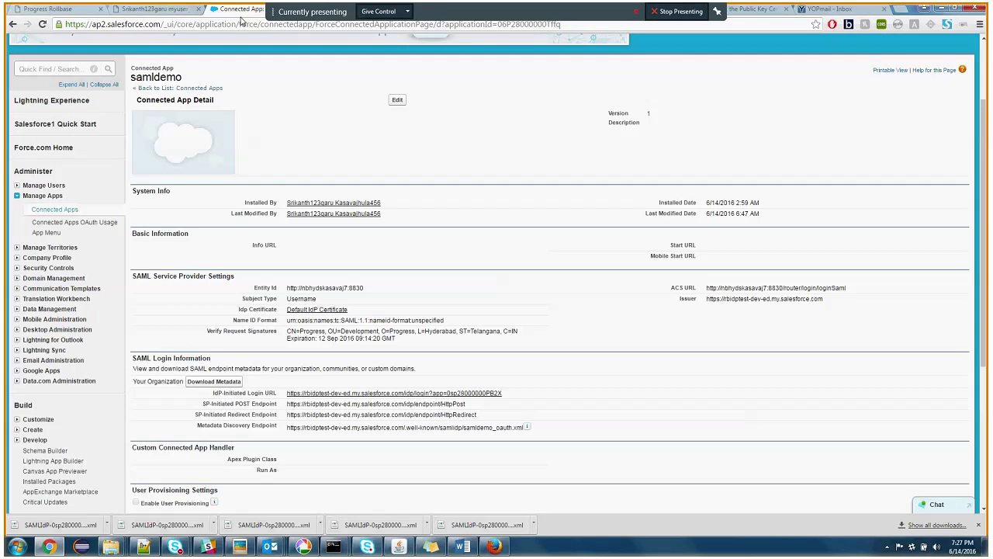
pyautogui.moveTo(327, 209)
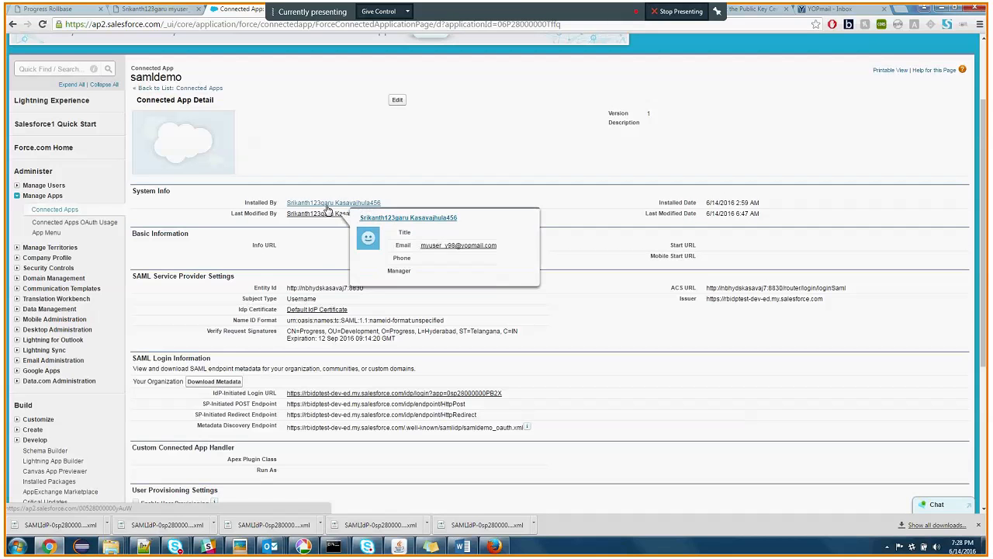
# Examine the firstName mapping in the Rollbase Attribute Map and show the account name menu in the Firefox private window
pyautogui.click(60, 9)
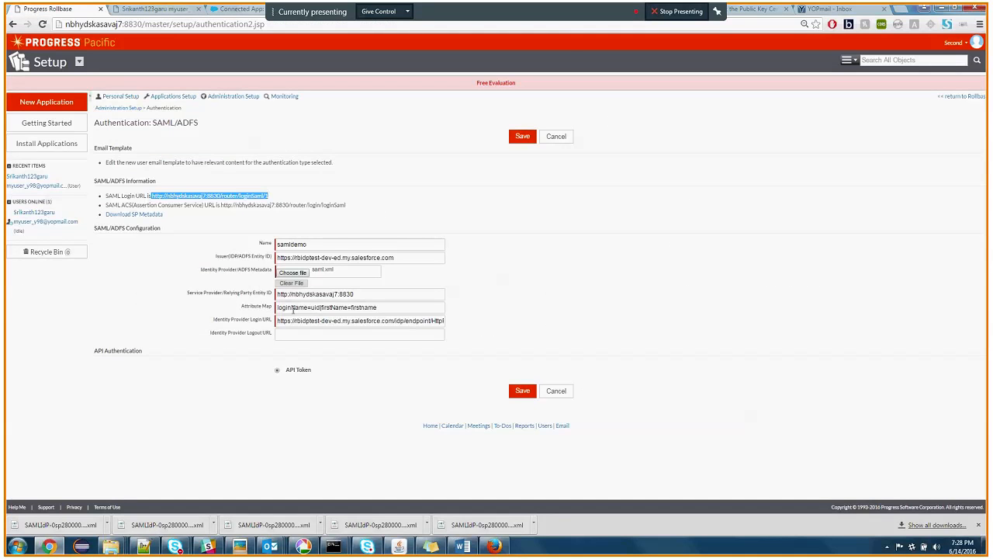
pyautogui.click(351, 308)
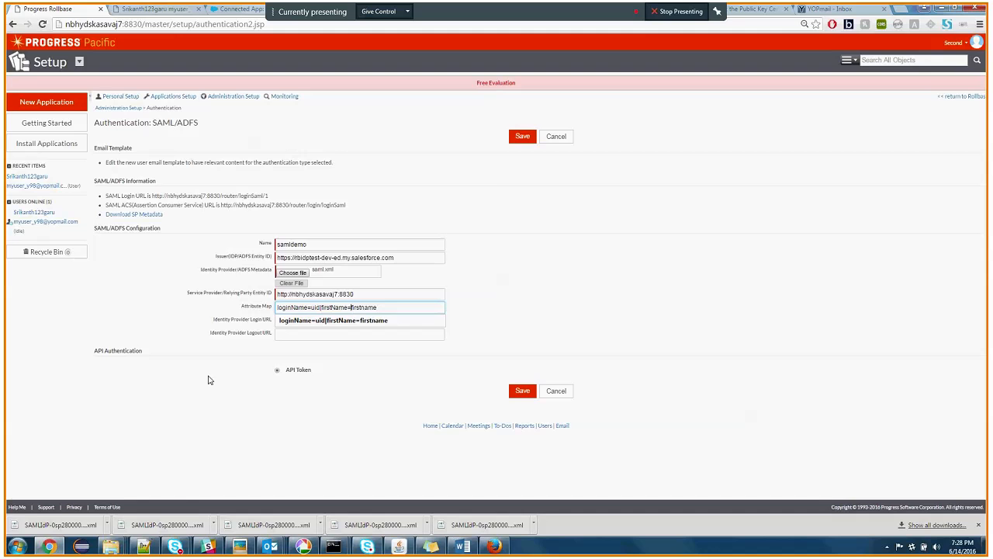
pyautogui.click(493, 545)
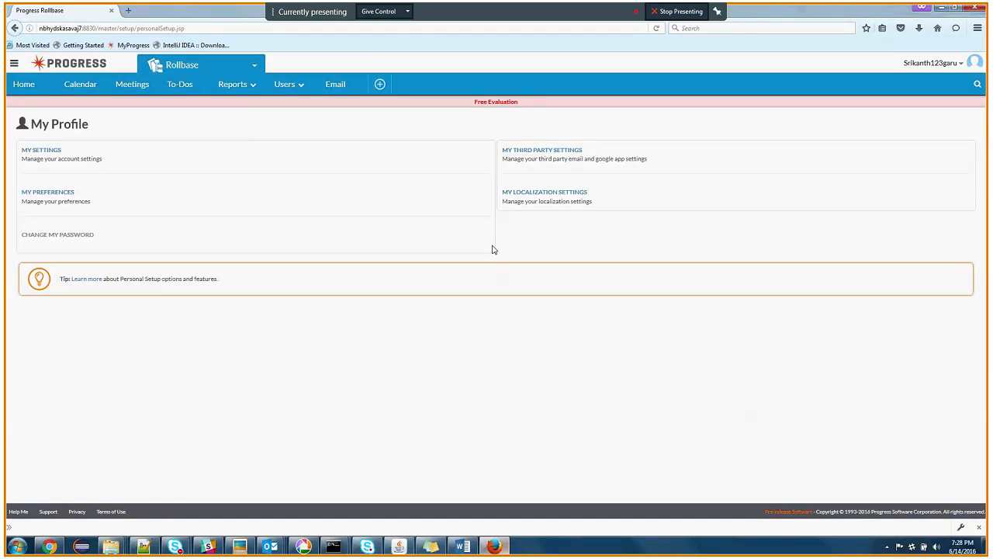
pyautogui.click(928, 65)
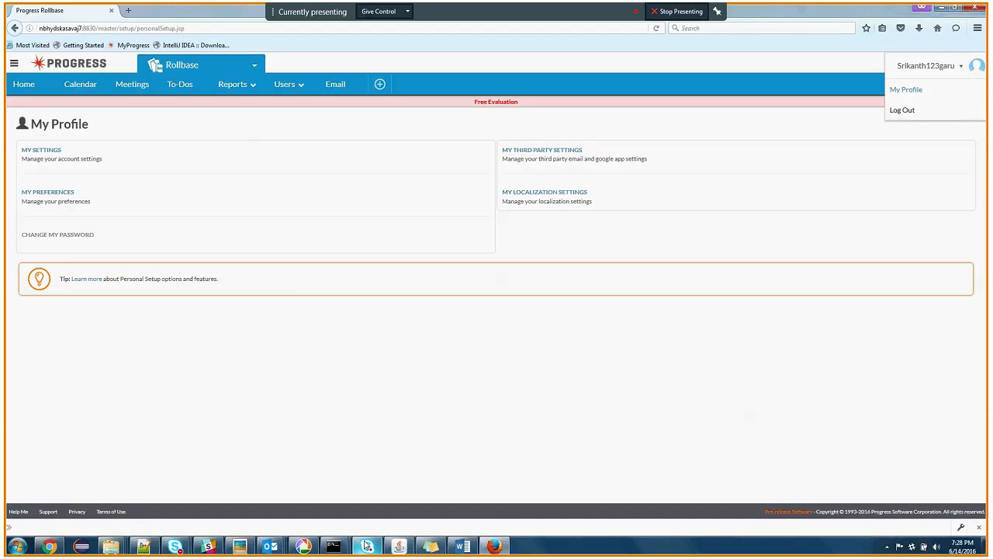
# Switch to the Skype for Business conversation window
pyautogui.moveTo(178, 548)
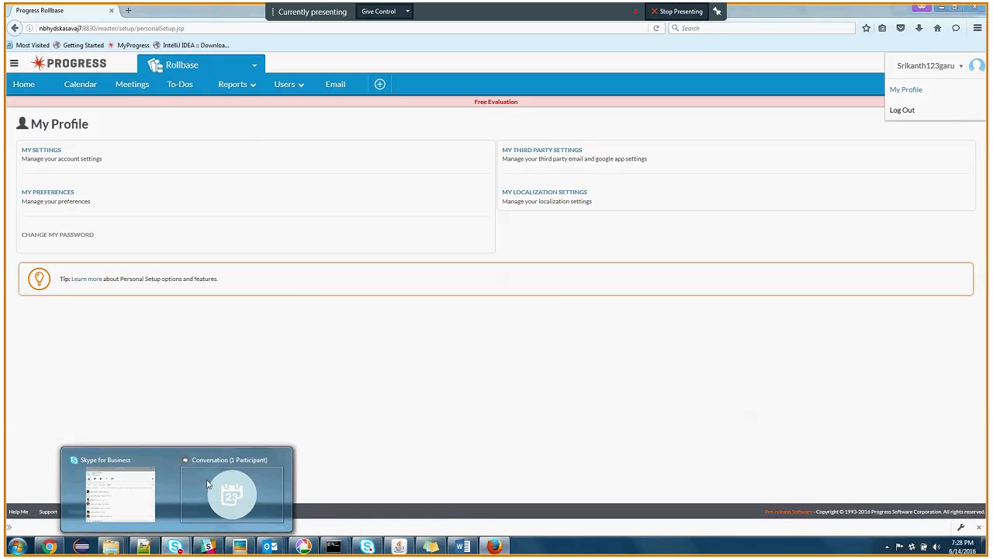
pyautogui.click(236, 489)
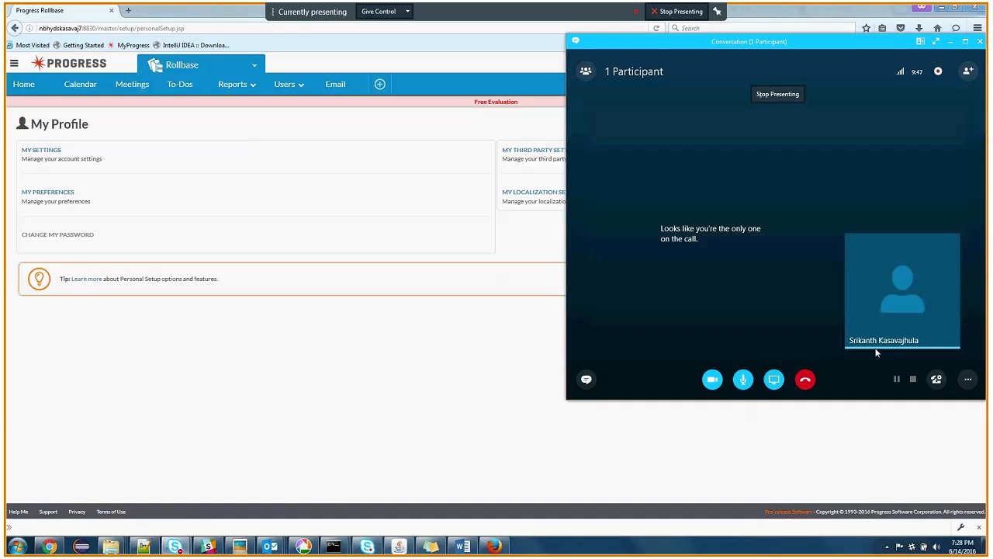